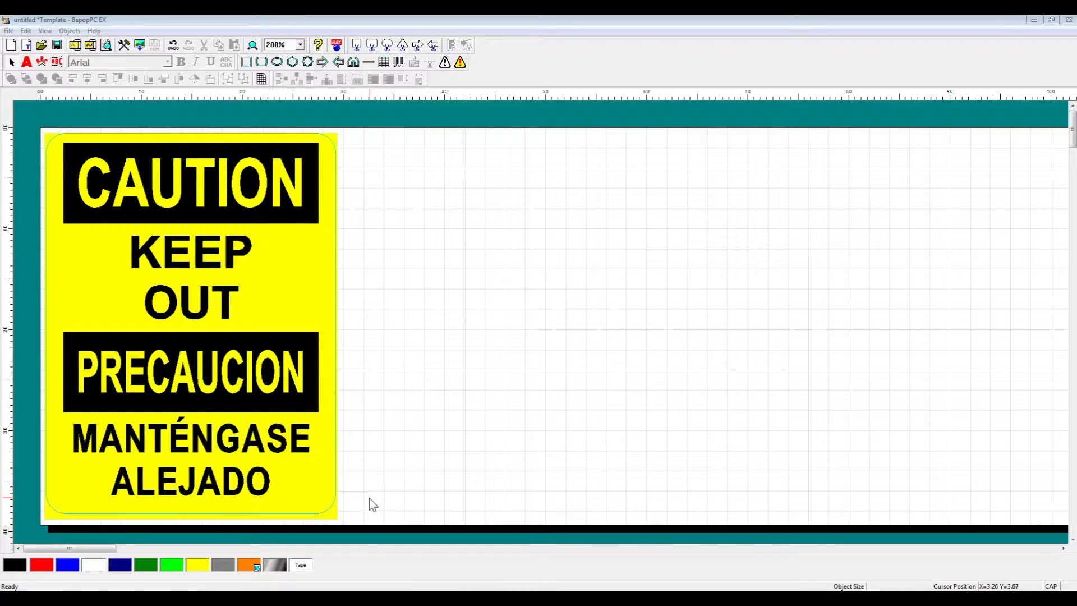
- Mirror the entire caution sign horizontally and flip it back to its original orientation
{"action": "left_click_drag", "start_coordinate": [365, 522], "coordinate": [31, 95]}
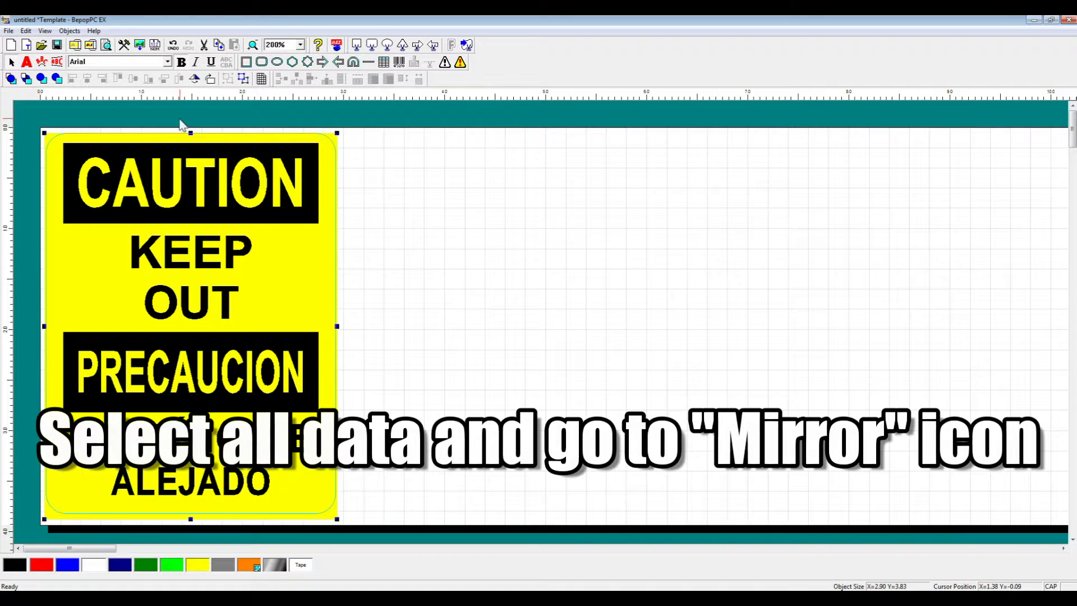
{"action": "left_click", "coordinate": [194, 83]}
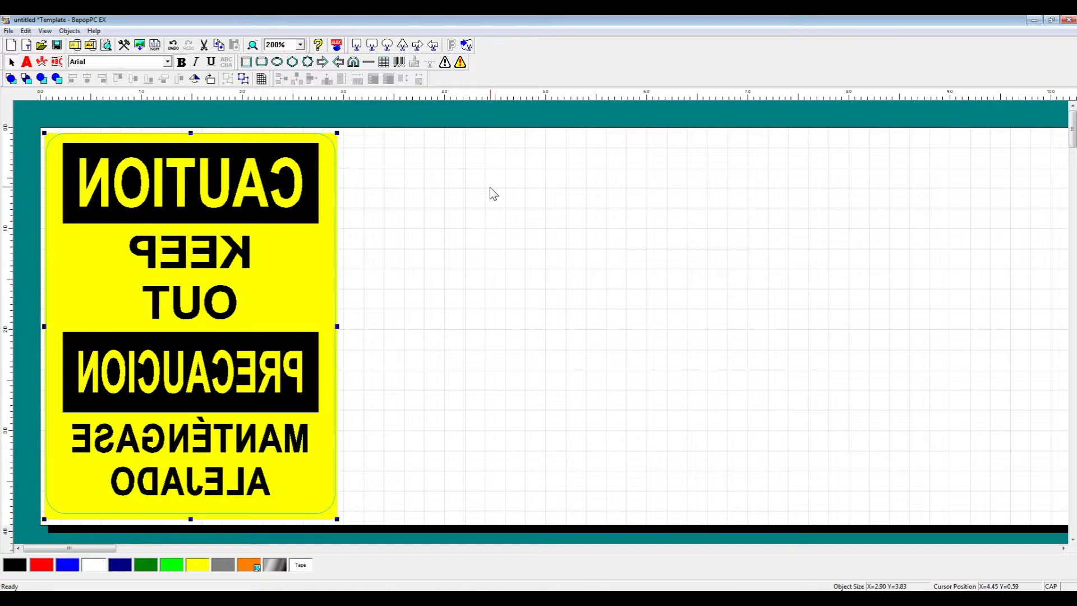
{"action": "left_click", "coordinate": [194, 80]}
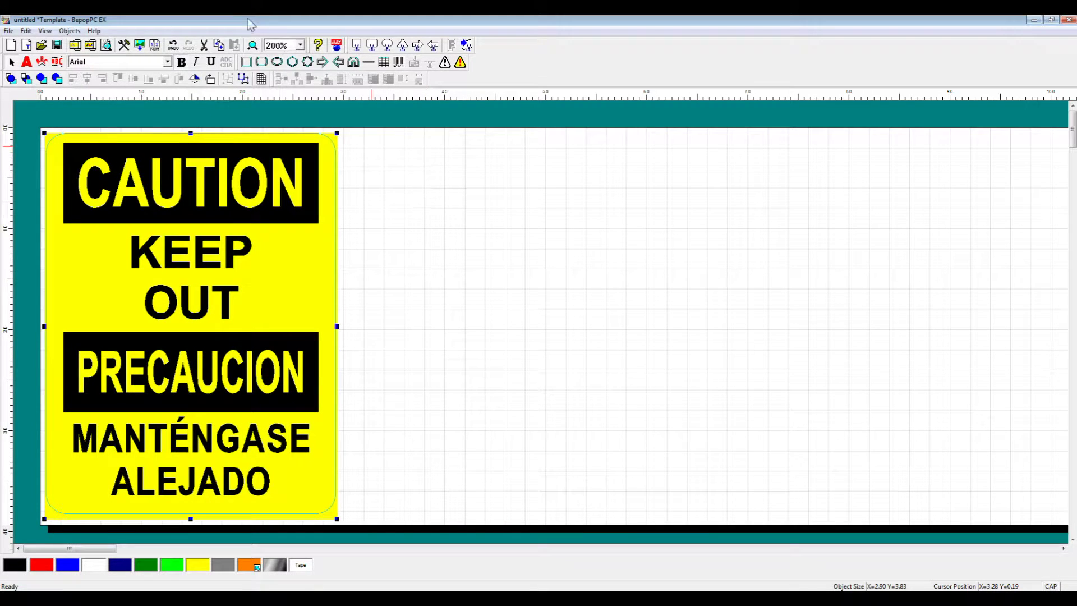
{"action": "left_click", "coordinate": [194, 82]}
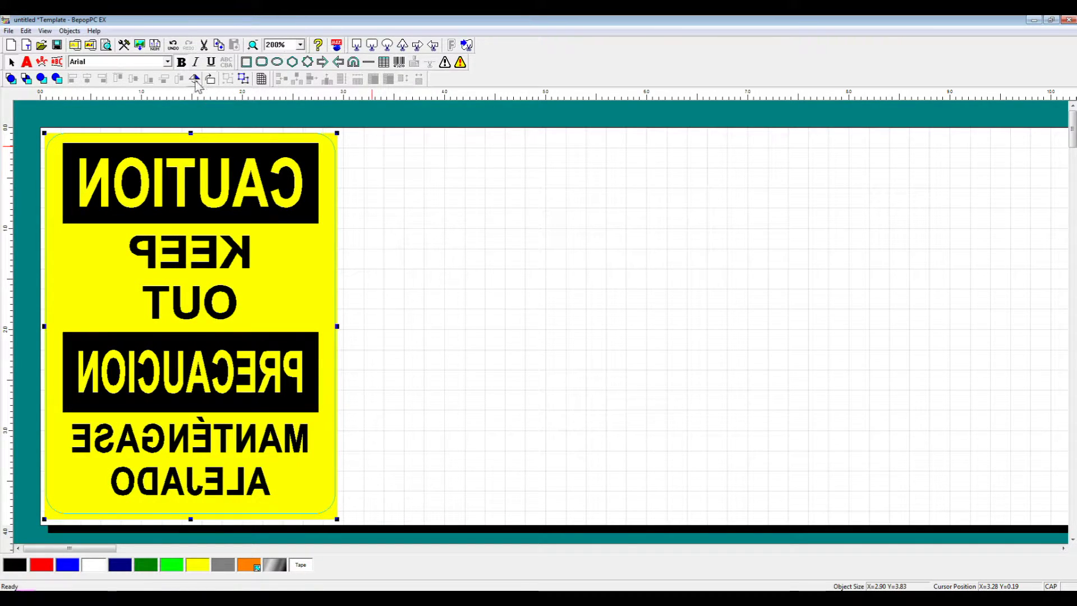
{"action": "left_click", "coordinate": [196, 83]}
{"action": "left_click", "coordinate": [472, 200]}
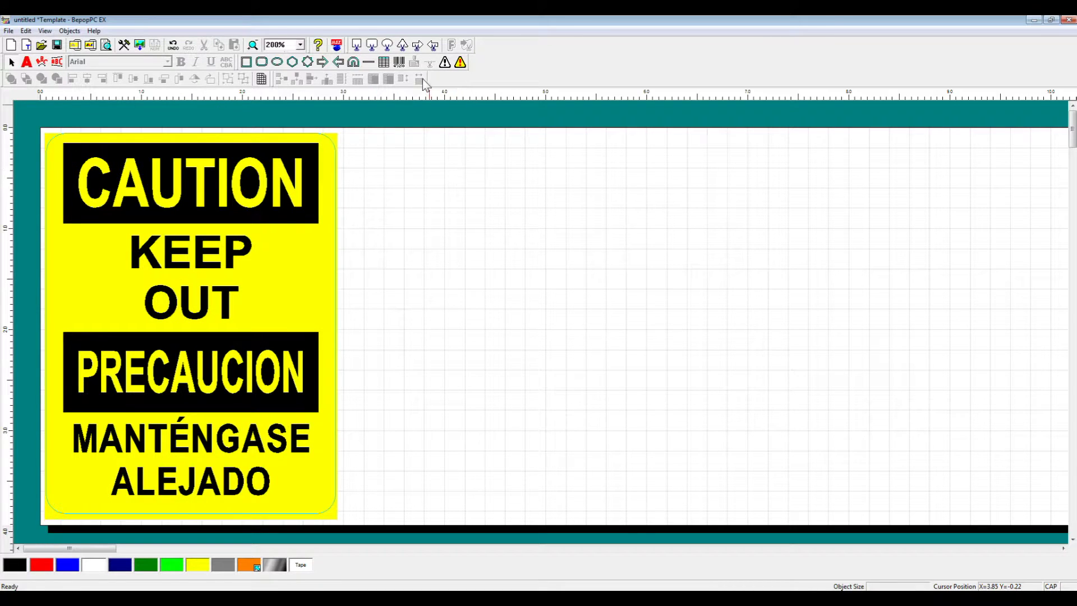
- Start a new barcode, go through the available types down to EAN-128, and select QR code
{"action": "left_click", "coordinate": [400, 66]}
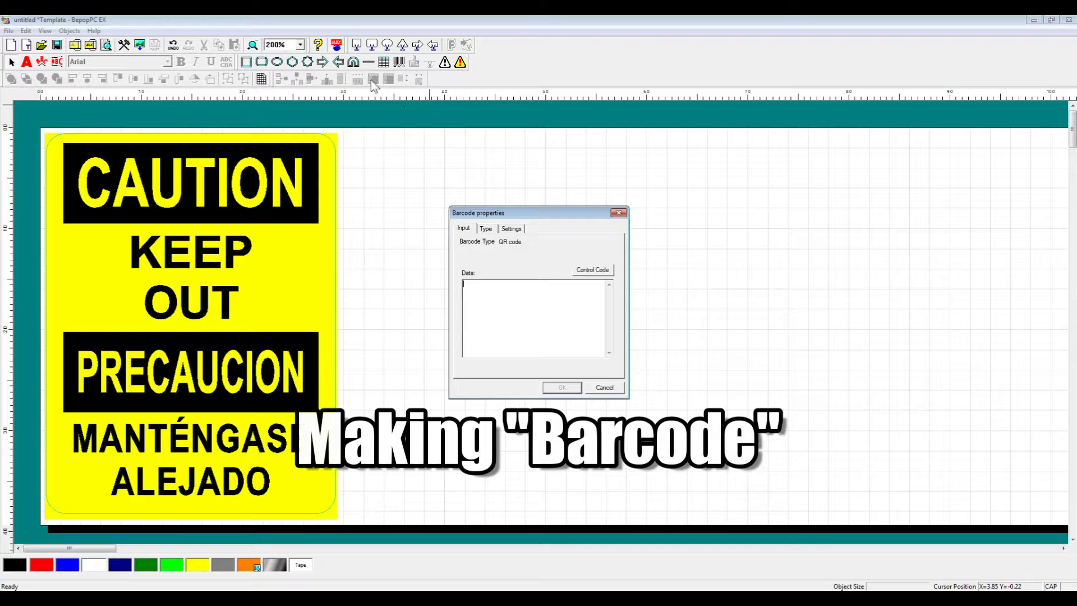
{"action": "left_click", "coordinate": [485, 229]}
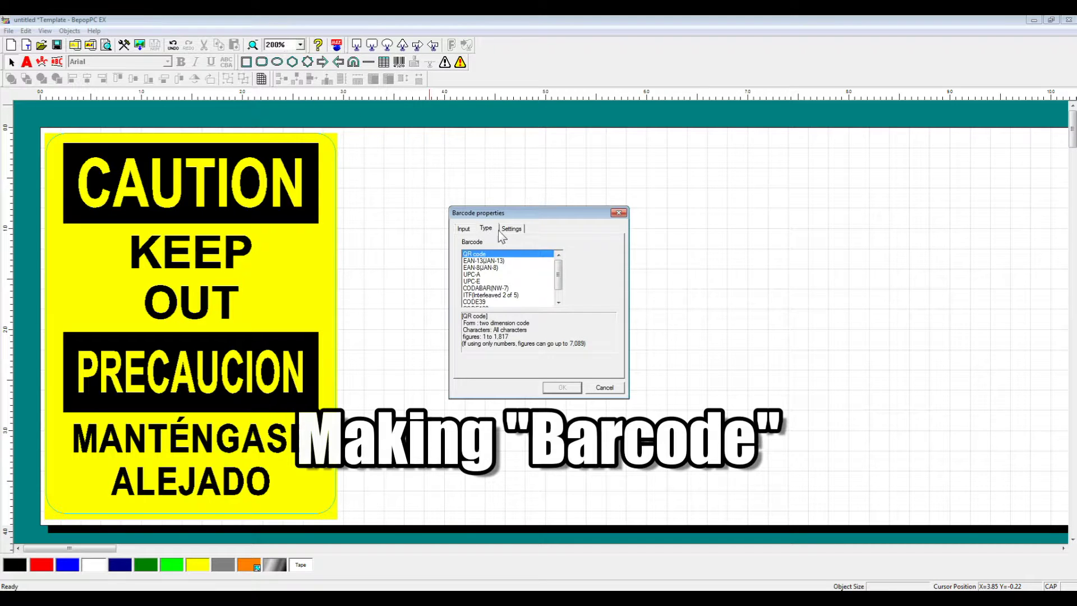
{"action": "left_click", "coordinate": [500, 262]}
{"action": "key", "text": "Down"}
{"action": "key", "text": "Down"}
{"action": "key", "text": "Down"}
{"action": "key", "text": "Down"}
{"action": "key", "text": "Down"}
{"action": "key", "text": "Down"}
{"action": "key", "text": "Down"}
{"action": "key", "text": "Down"}
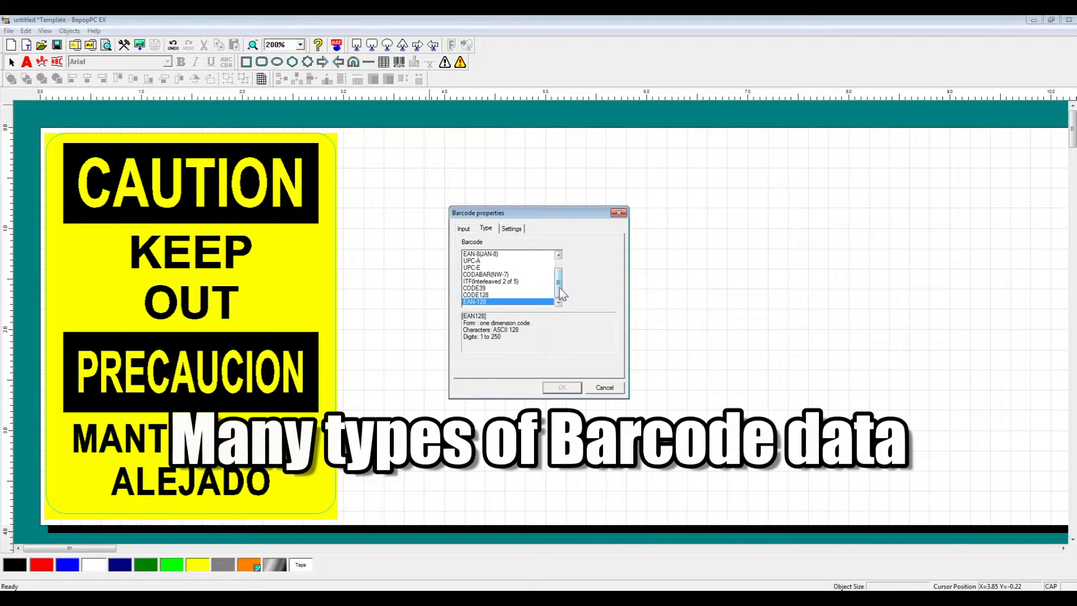
{"action": "left_click_drag", "start_coordinate": [560, 293], "coordinate": [576, 260]}
{"action": "left_click", "coordinate": [485, 254]}
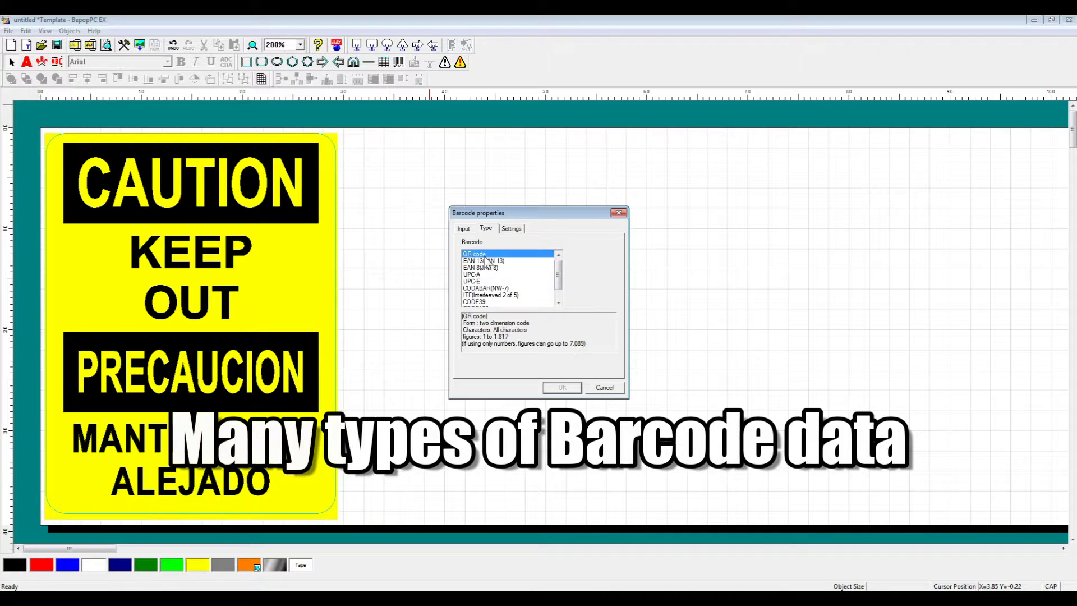
- Review the QR code settings and create the code with the data LETTERS 1234
{"action": "left_click", "coordinate": [512, 227]}
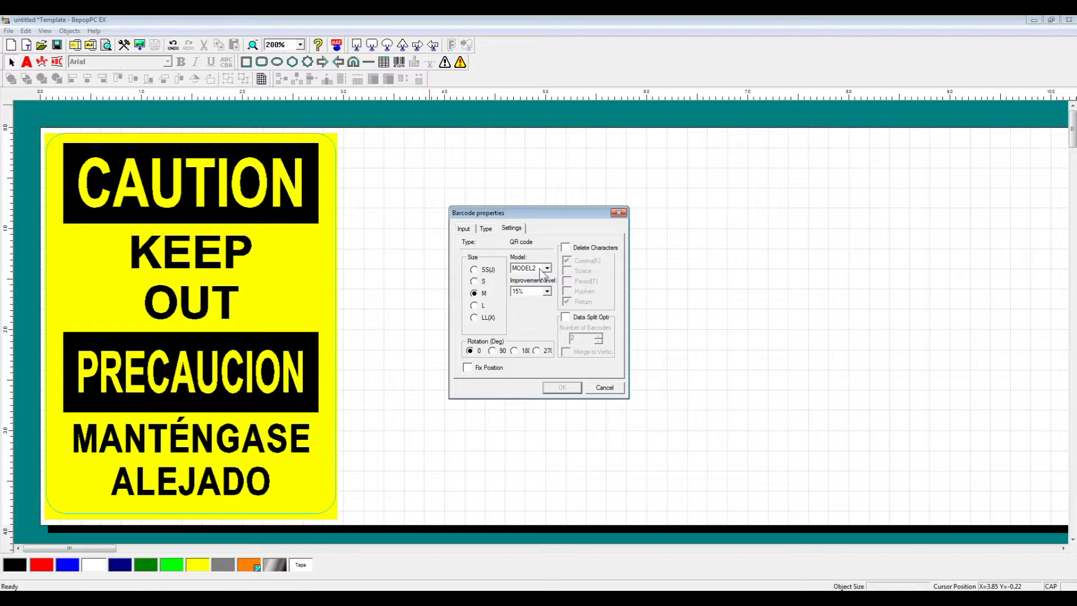
{"action": "left_click", "coordinate": [485, 229]}
{"action": "left_click", "coordinate": [510, 228]}
{"action": "left_click", "coordinate": [486, 229]}
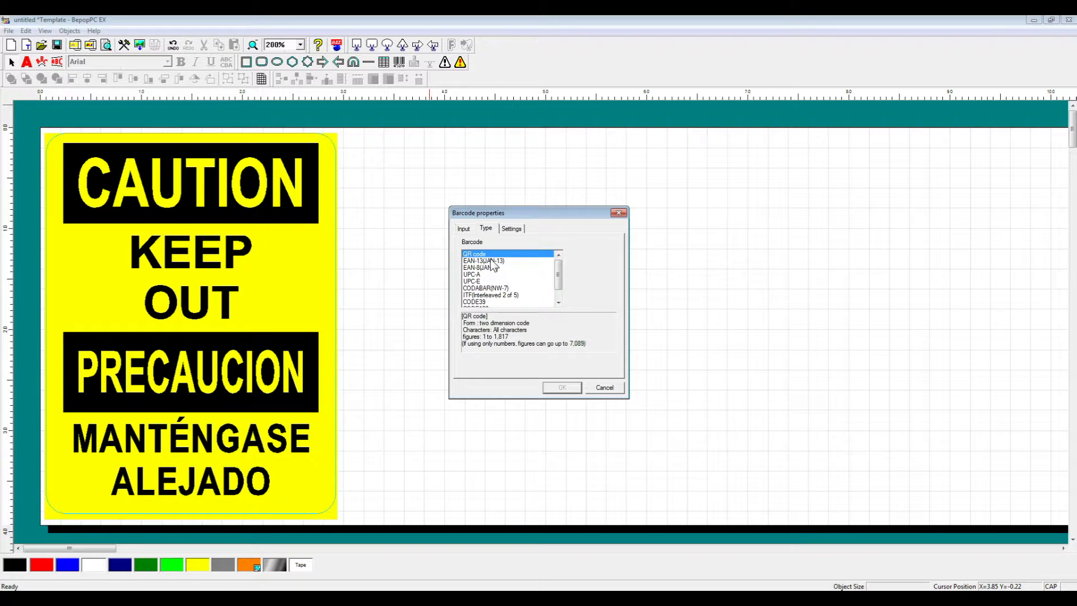
{"action": "left_click", "coordinate": [465, 229]}
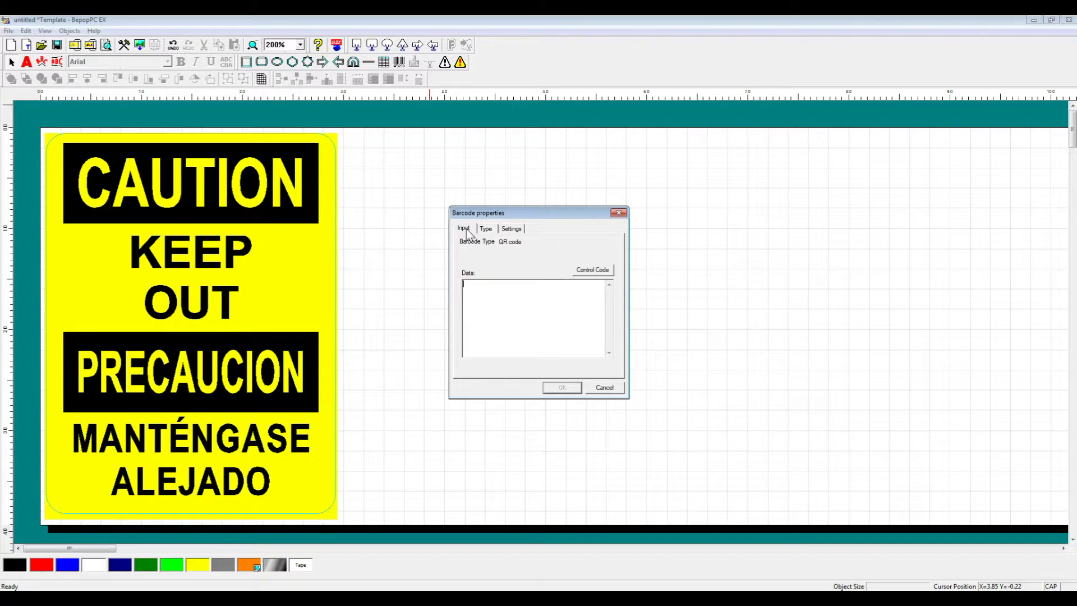
{"action": "left_click", "coordinate": [532, 296]}
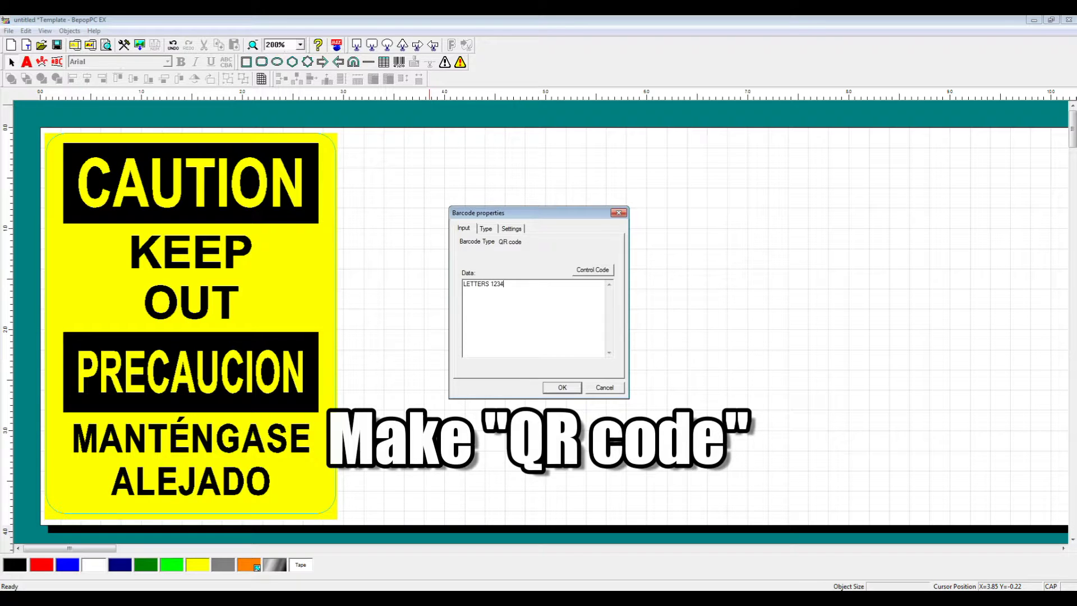
{"action": "left_click", "coordinate": [563, 388]}
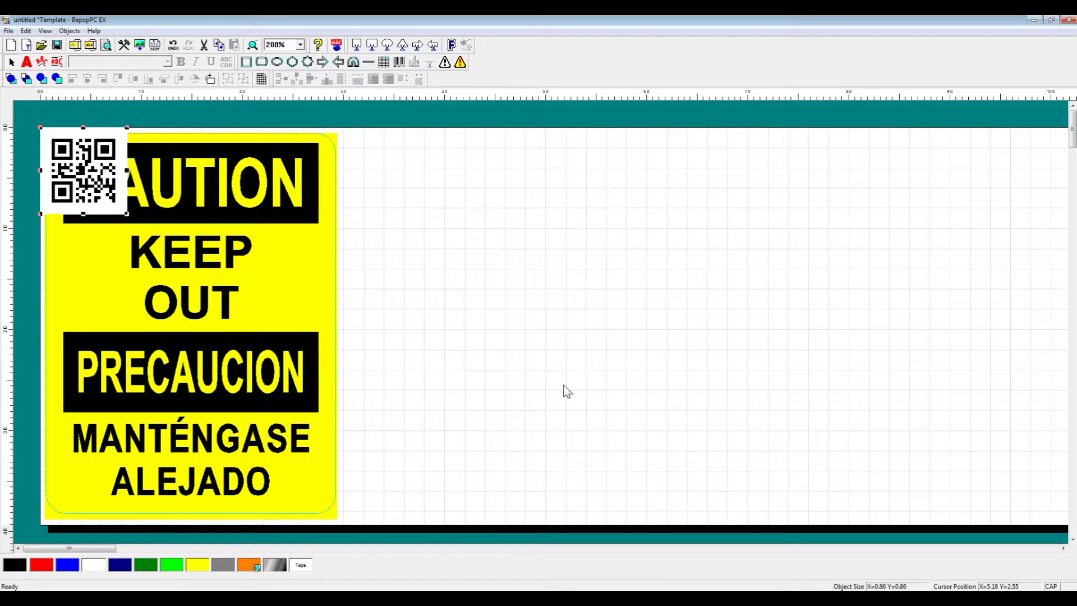
- Move the QR code off the sign into the blank area beside it and open its barcode properties
{"action": "left_click_drag", "start_coordinate": [94, 180], "coordinate": [516, 253]}
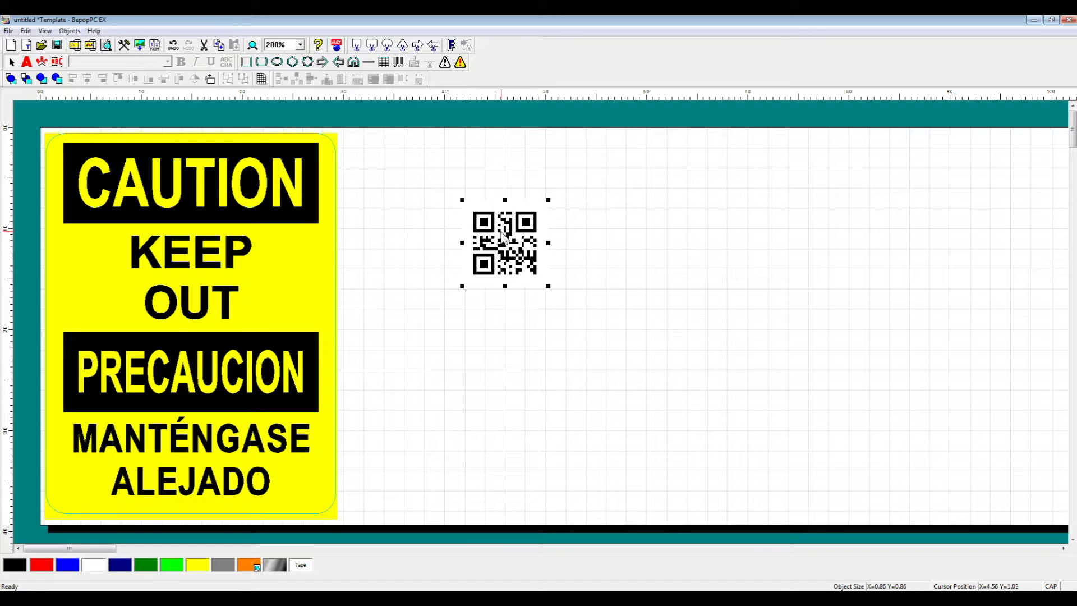
{"action": "double_click", "coordinate": [501, 234]}
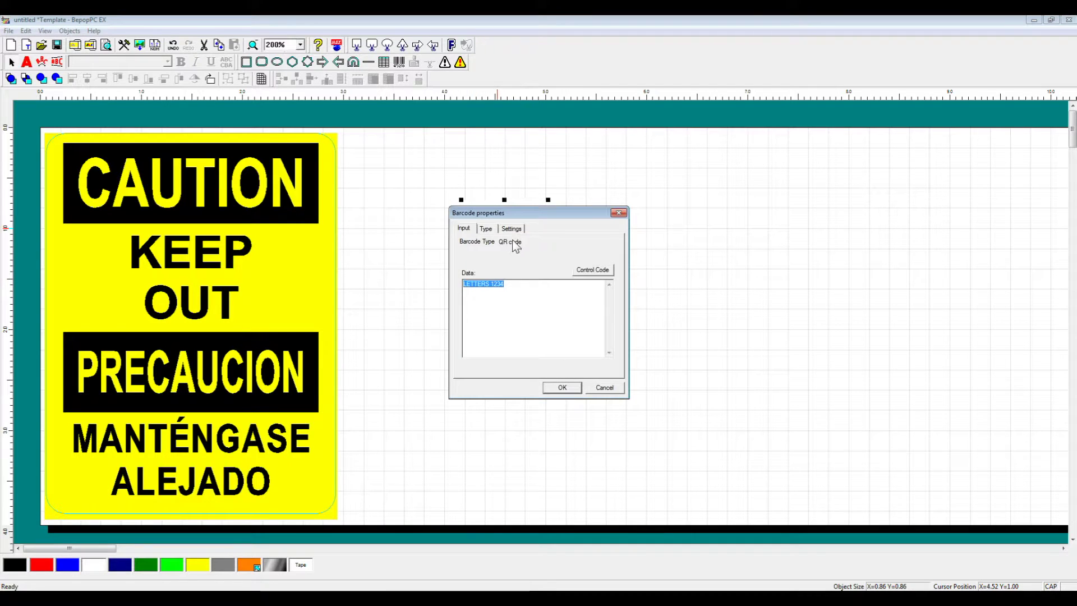
{"action": "left_click", "coordinate": [486, 230]}
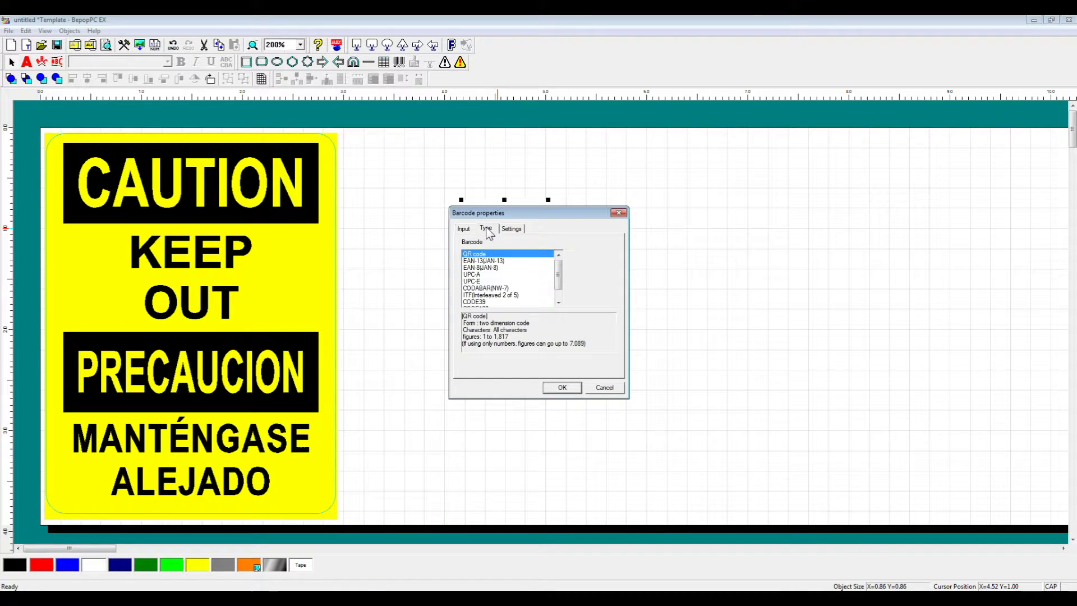
{"action": "left_click", "coordinate": [501, 261]}
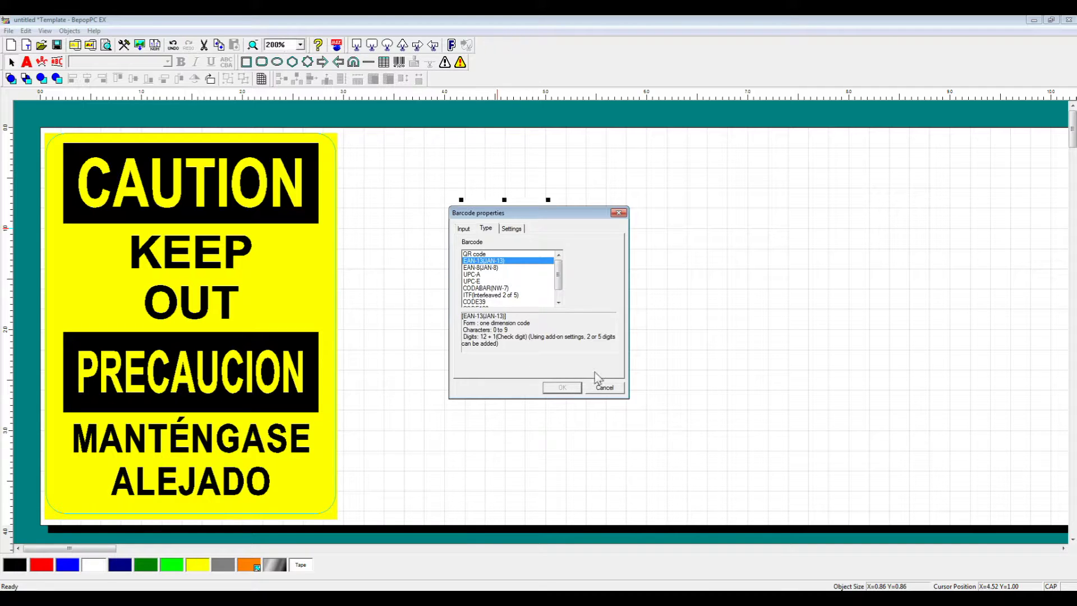
{"action": "left_click", "coordinate": [464, 228]}
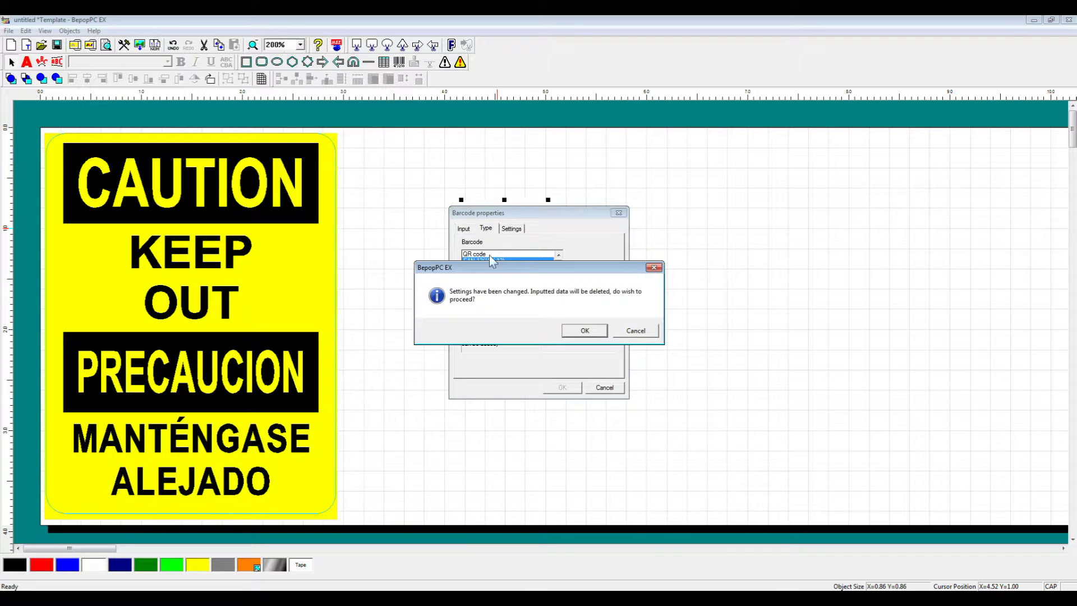
{"action": "left_click", "coordinate": [632, 330]}
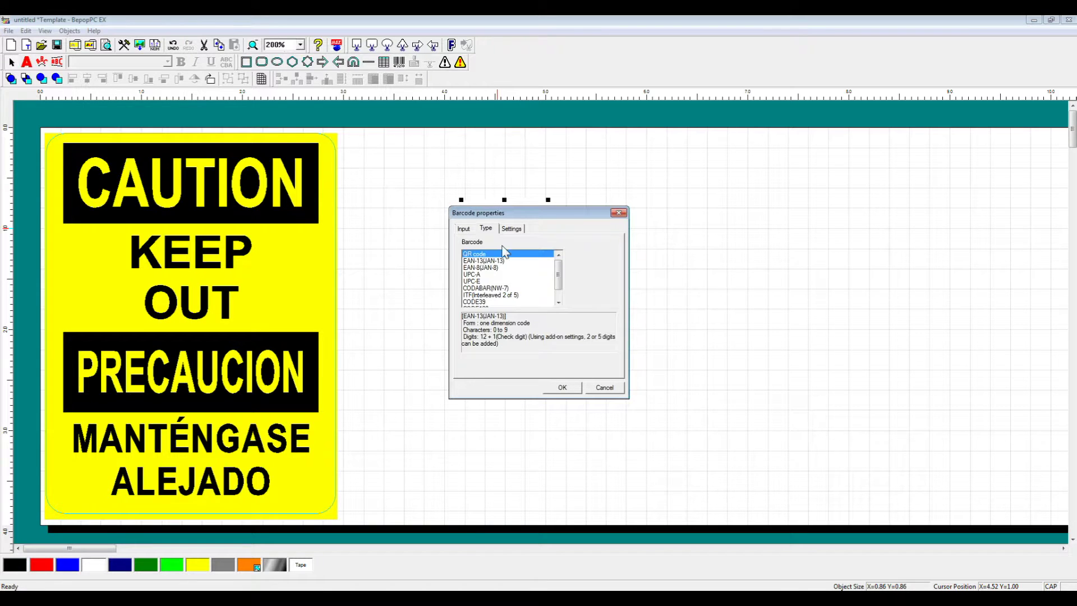
{"action": "left_click", "coordinate": [513, 287]}
{"action": "left_click", "coordinate": [462, 230]}
{"action": "left_click", "coordinate": [633, 331]}
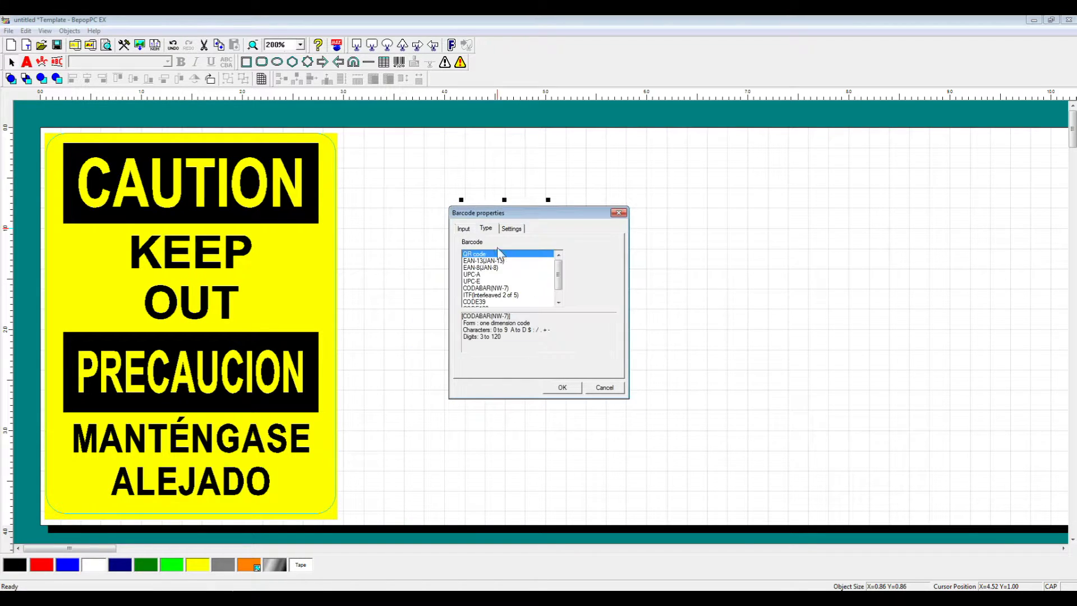
{"action": "left_click", "coordinate": [465, 228]}
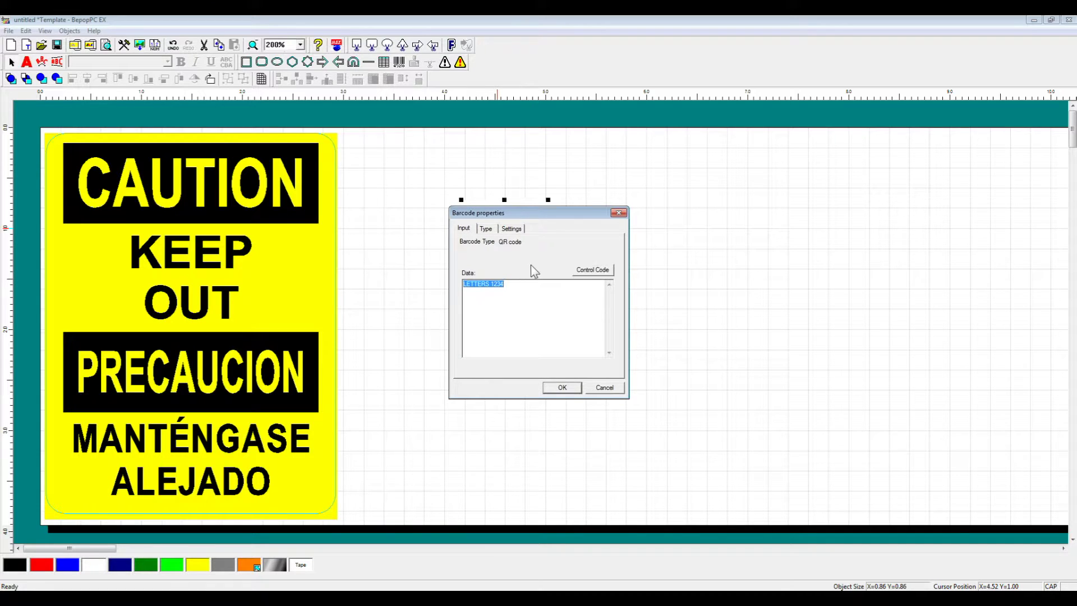
{"action": "left_click", "coordinate": [486, 229]}
{"action": "left_click", "coordinate": [489, 262]}
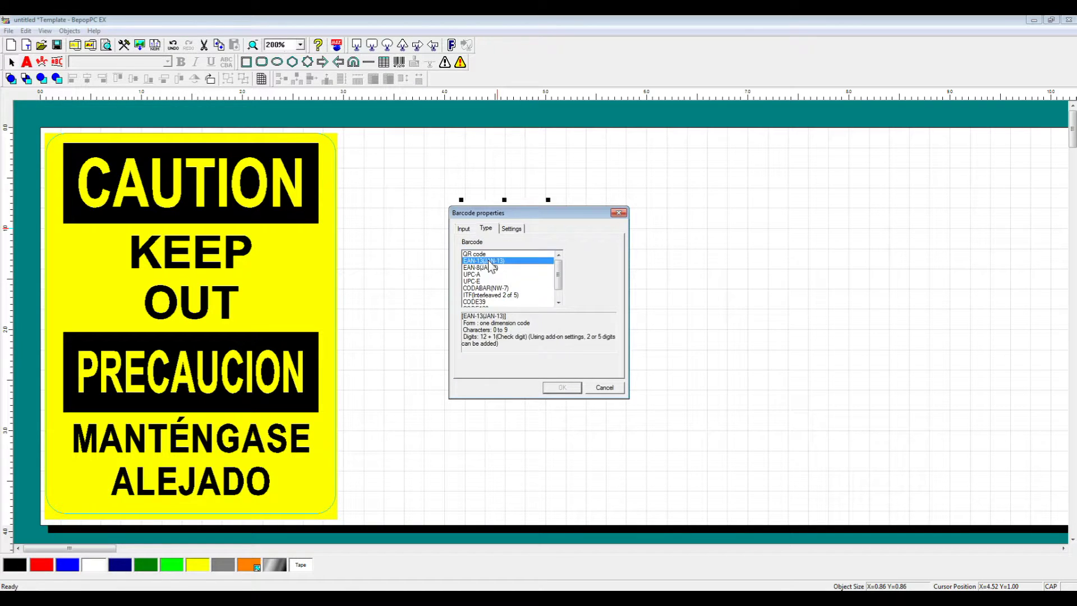
{"action": "left_click", "coordinate": [464, 229]}
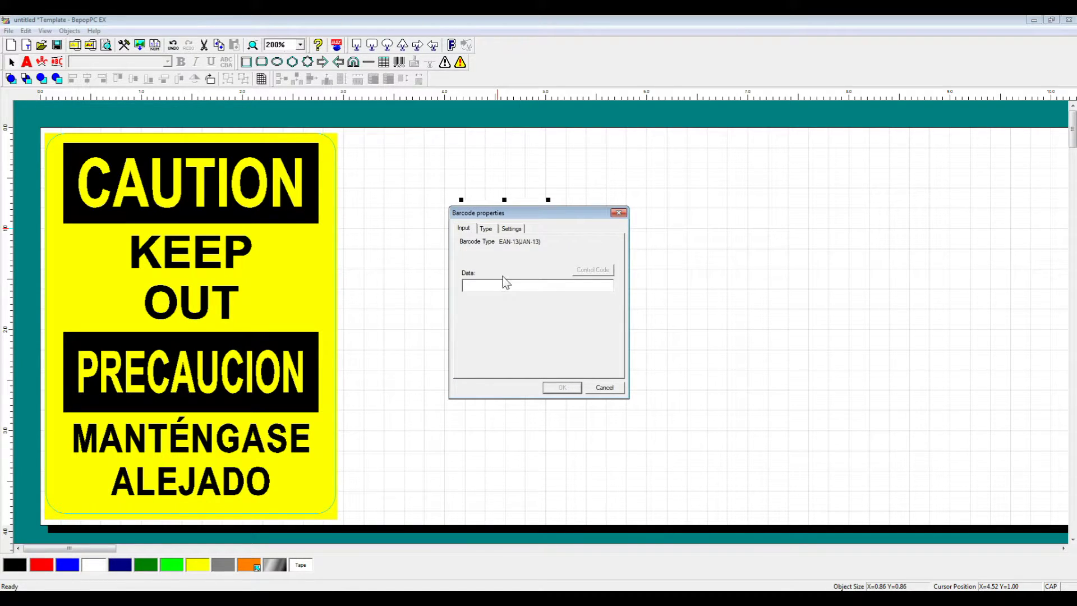
{"action": "type", "text": "123456789087"}
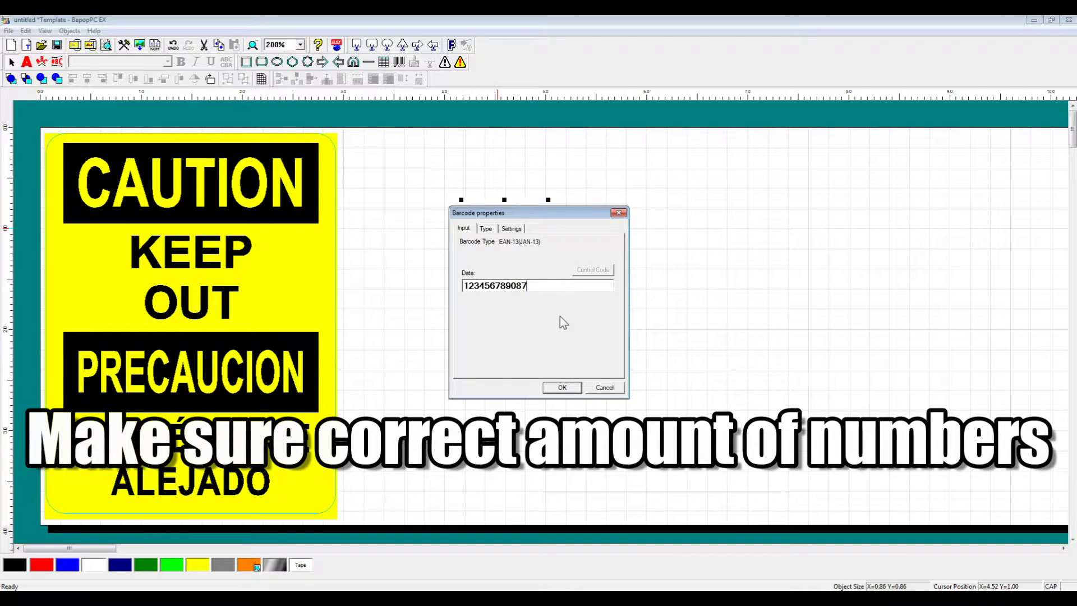
{"action": "left_click", "coordinate": [563, 388]}
- Shrink the barcode to about 1.47 by 0.50 and move it near the label's upper edge beside the sign
{"action": "left_click_drag", "start_coordinate": [628, 220], "coordinate": [582, 236]}
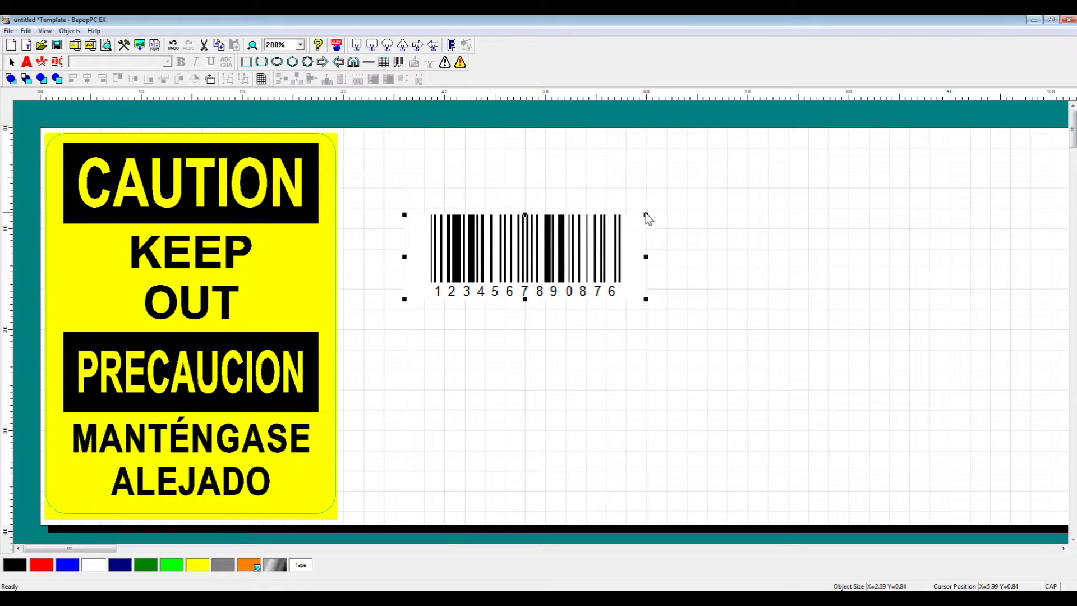
{"action": "left_click_drag", "start_coordinate": [646, 216], "coordinate": [553, 238]}
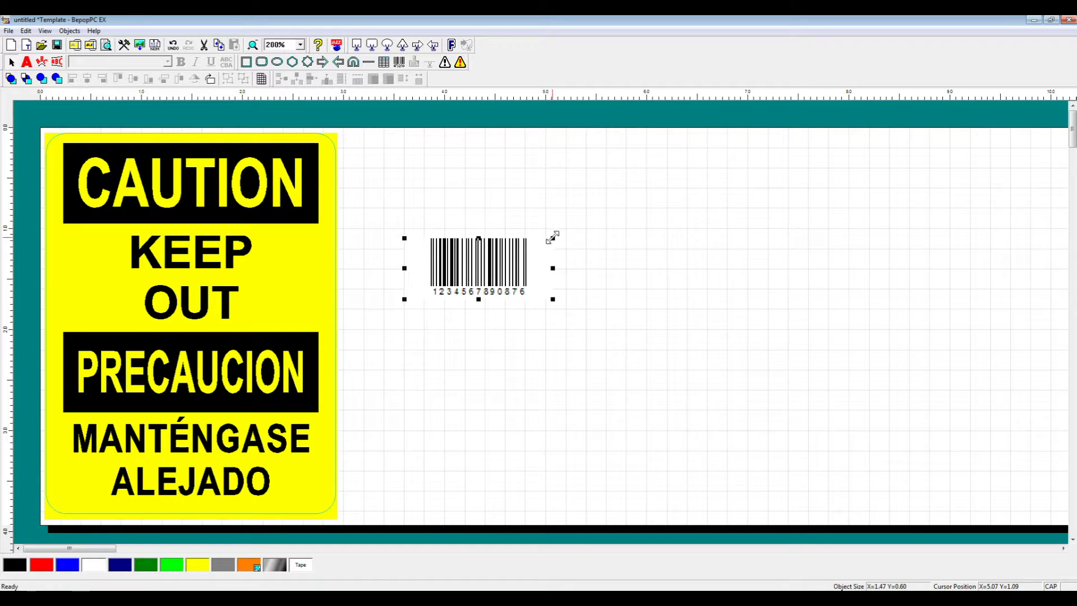
{"action": "left_click_drag", "start_coordinate": [554, 237], "coordinate": [512, 249]}
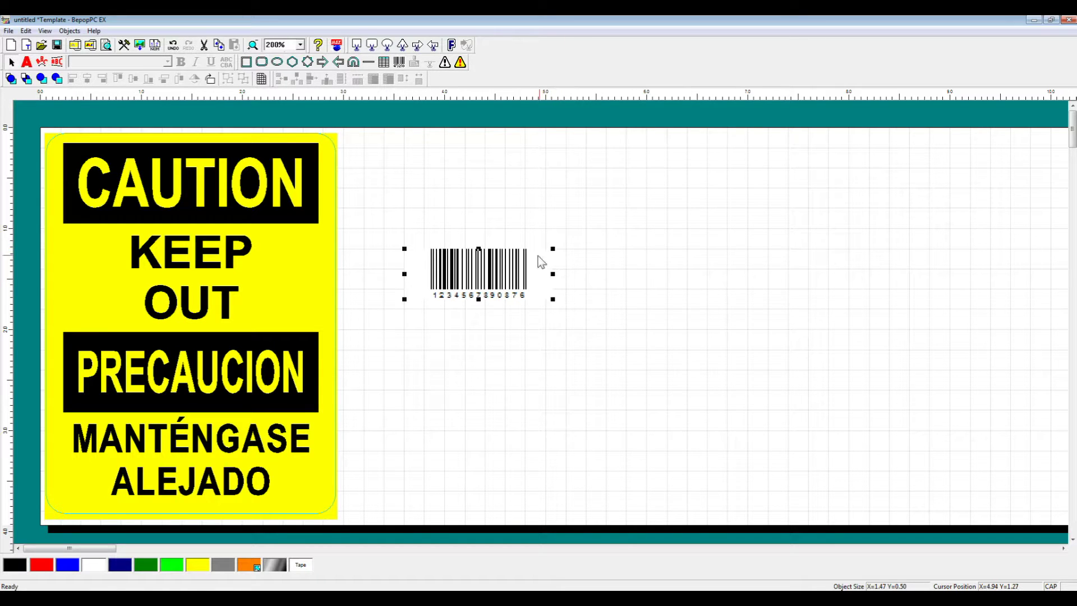
{"action": "left_click_drag", "start_coordinate": [494, 275], "coordinate": [459, 182]}
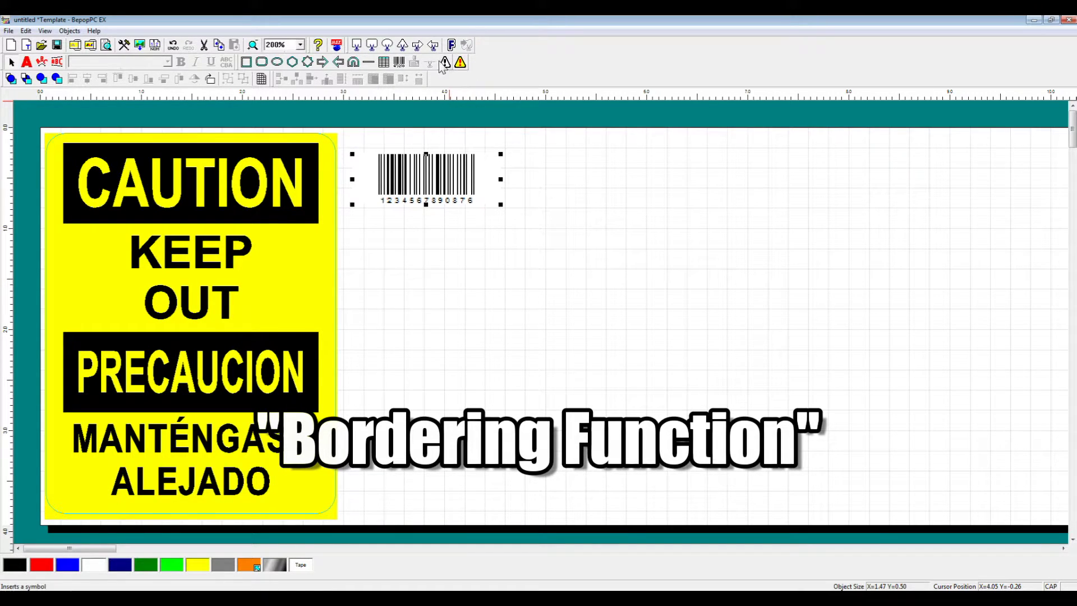
- Insert the Recycling symbol from the 23 Trash and Recycling group
{"action": "left_click", "coordinate": [459, 63]}
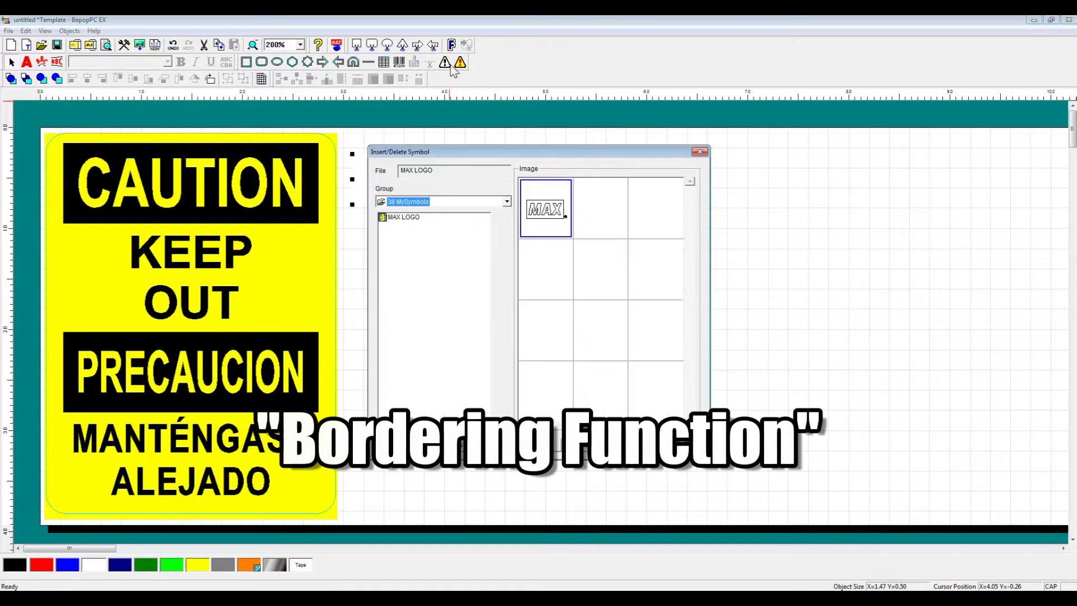
{"action": "left_click", "coordinate": [507, 201]}
{"action": "scroll", "coordinate": [507, 250], "scroll_direction": "up", "scroll_amount": 4}
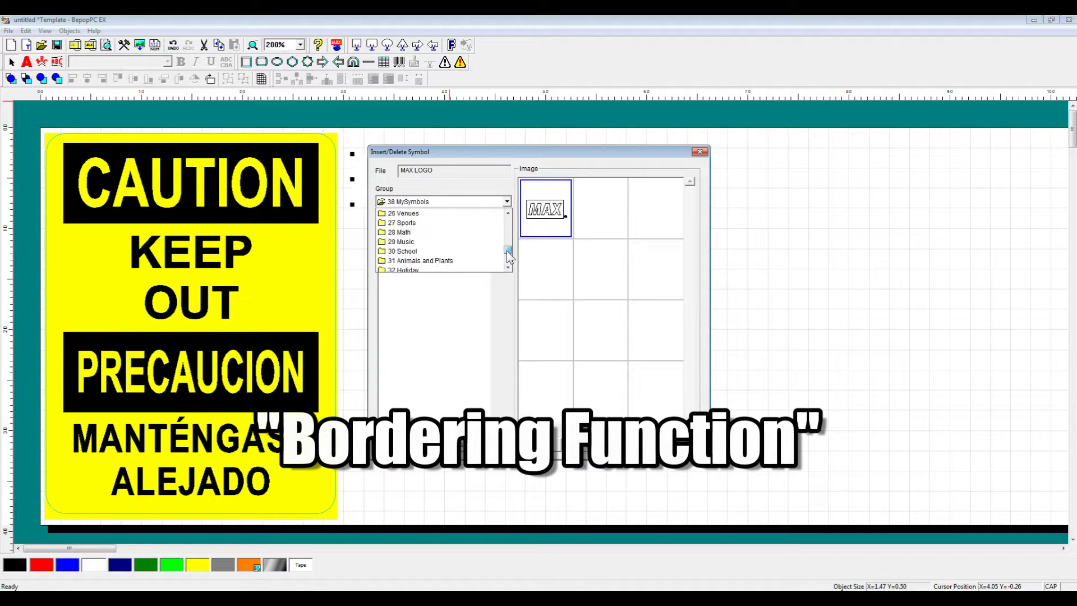
{"action": "left_click", "coordinate": [463, 217]}
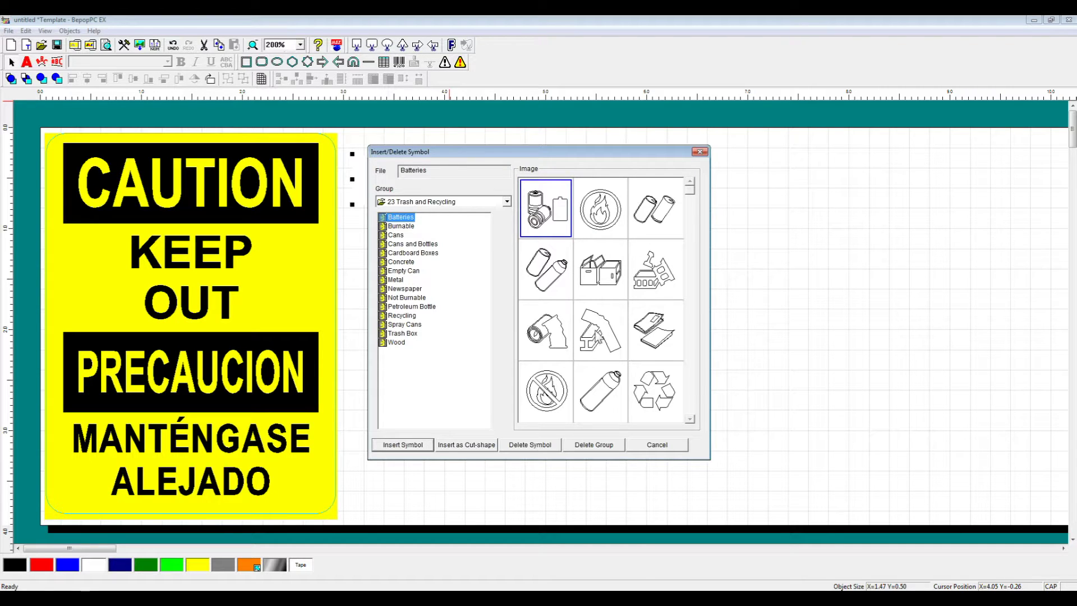
{"action": "left_click", "coordinate": [647, 397]}
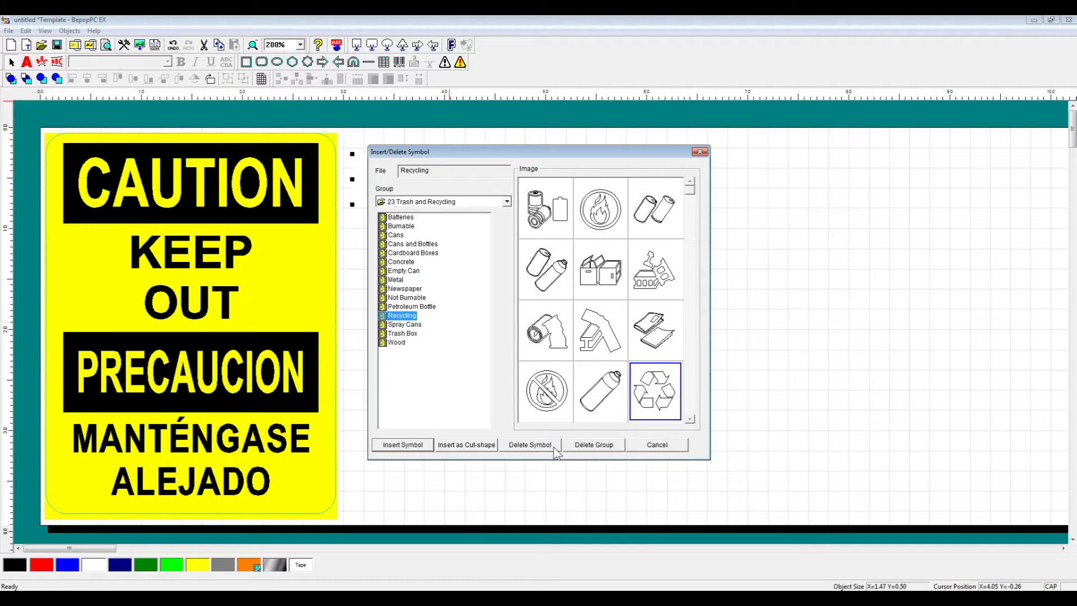
{"action": "left_click", "coordinate": [412, 446]}
- Color the recycling symbol dark green and shrink it to about 1.75 by 1.70
{"action": "left_click_drag", "start_coordinate": [794, 413], "coordinate": [661, 235]}
{"action": "left_click", "coordinate": [144, 568]}
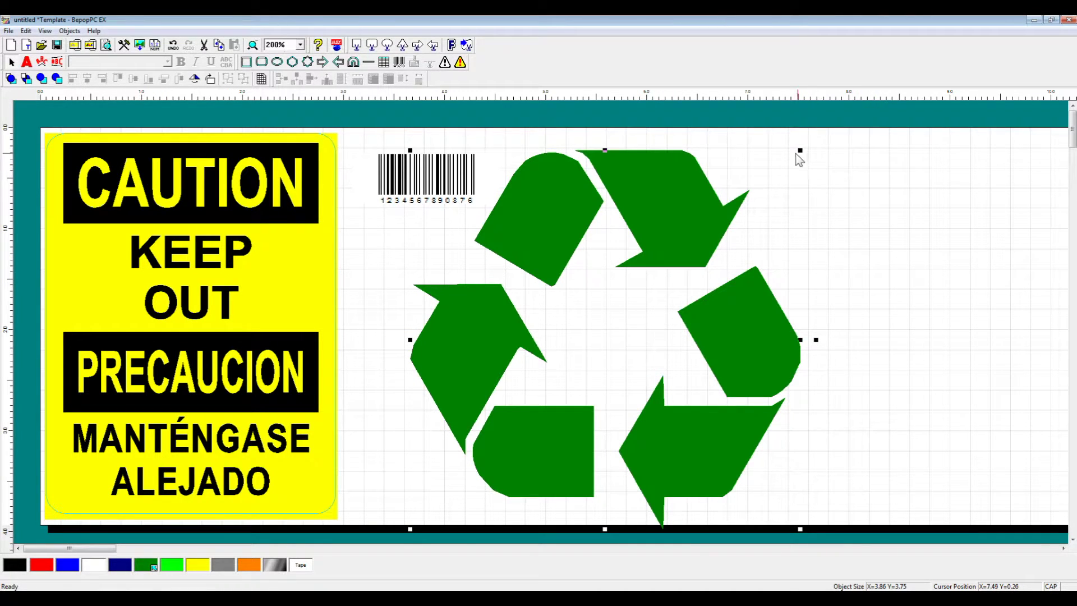
{"action": "left_click_drag", "start_coordinate": [800, 149], "coordinate": [588, 353]}
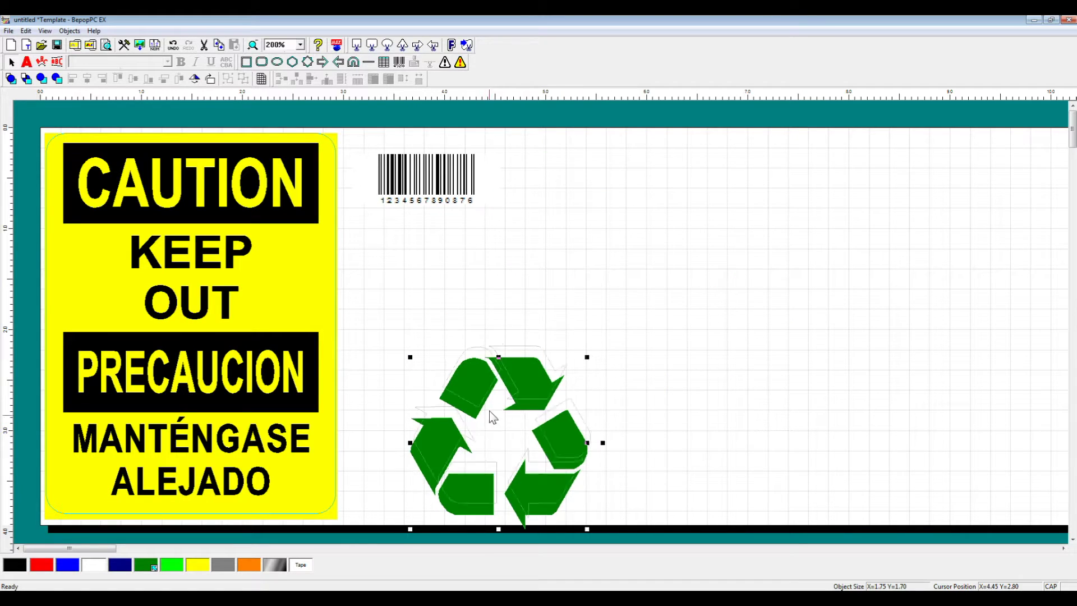
- Move the recycling symbol up and surround it with a 0.13 inch border, with Cut Outer Border Only enabled
{"action": "left_click_drag", "start_coordinate": [490, 414], "coordinate": [485, 343]}
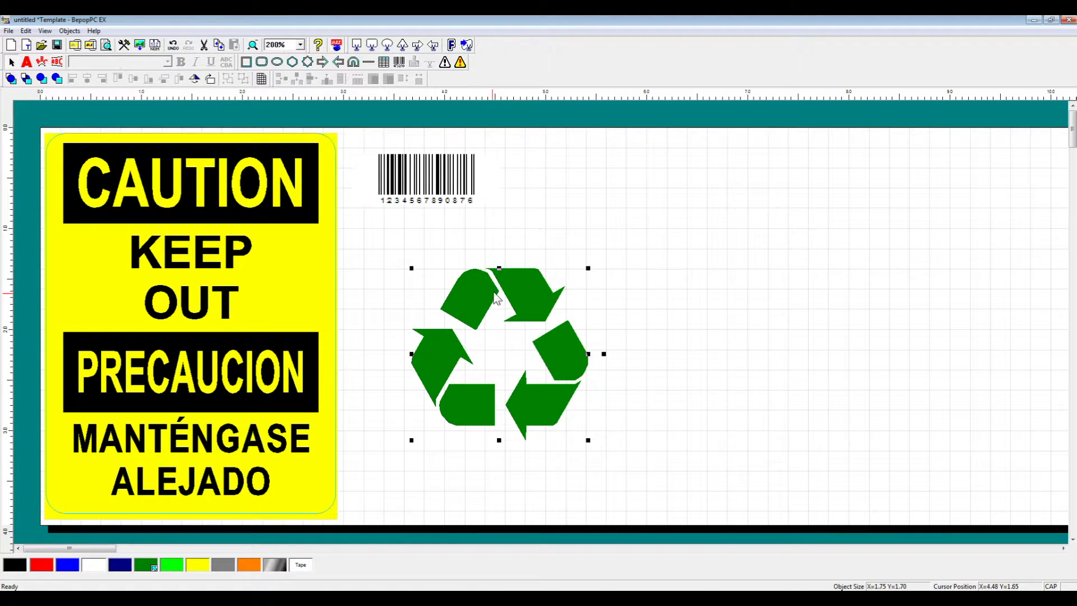
{"action": "left_click", "coordinate": [453, 48]}
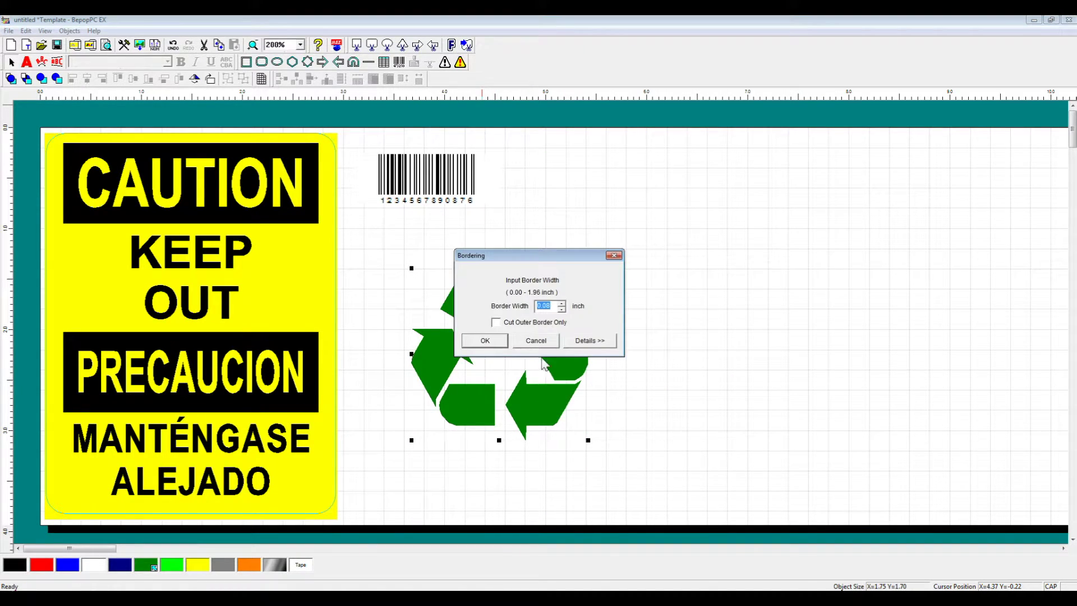
{"action": "left_click", "coordinate": [562, 303]}
{"action": "left_click", "coordinate": [561, 304]}
{"action": "left_click", "coordinate": [561, 304]}
{"action": "left_click", "coordinate": [561, 304]}
{"action": "left_click", "coordinate": [562, 303]}
{"action": "left_click_drag", "start_coordinate": [554, 256], "coordinate": [593, 251]}
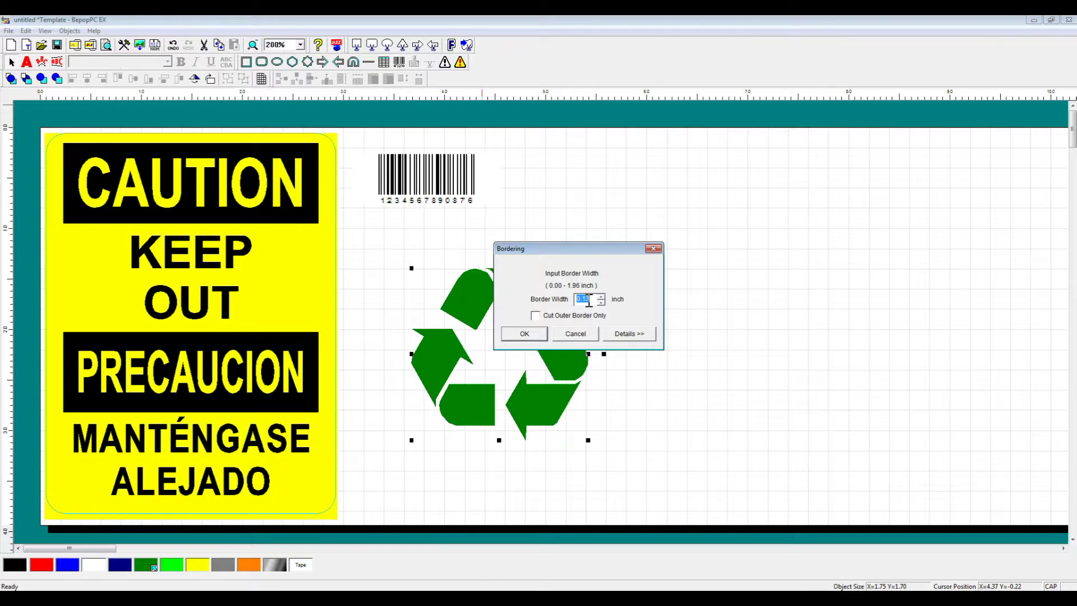
{"action": "left_click", "coordinate": [535, 316]}
{"action": "left_click", "coordinate": [525, 333]}
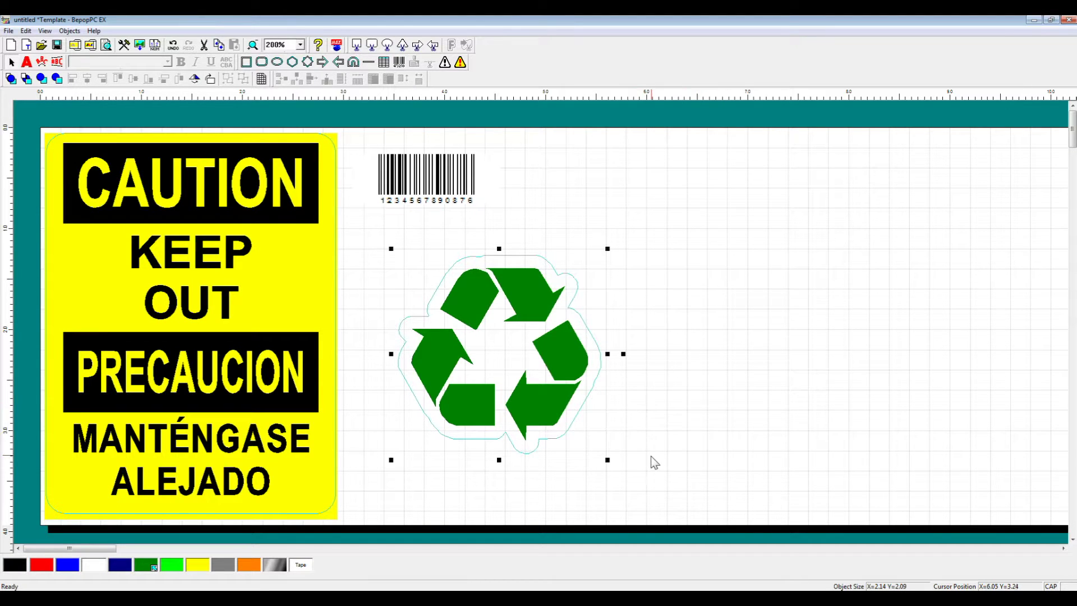
- Delete the recycling symbol together with its border outline
{"action": "left_click_drag", "start_coordinate": [659, 461], "coordinate": [566, 393]}
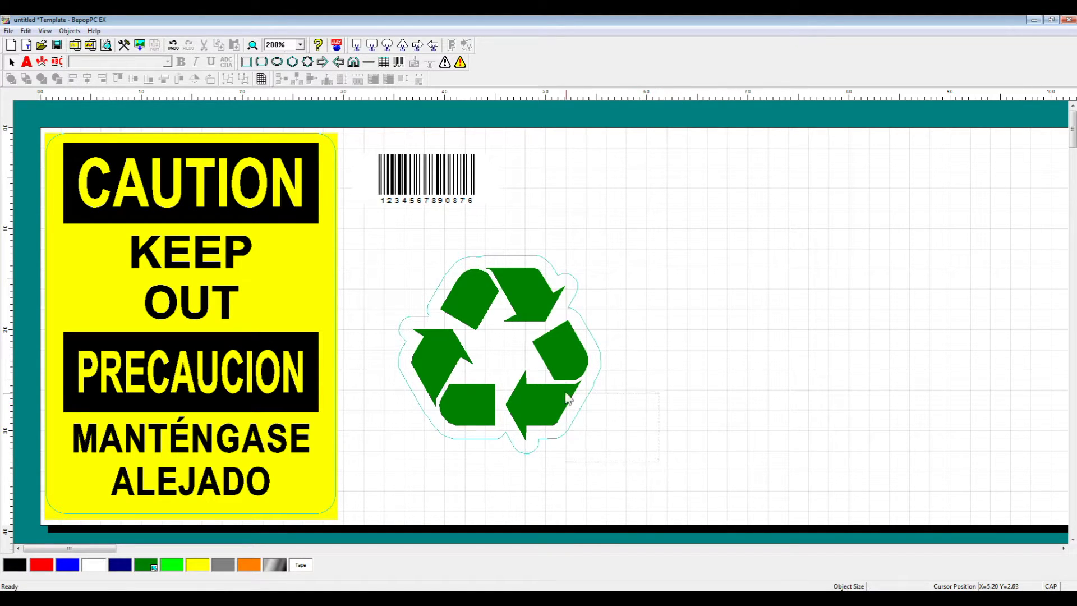
{"action": "left_click_drag", "start_coordinate": [539, 328], "coordinate": [542, 326]}
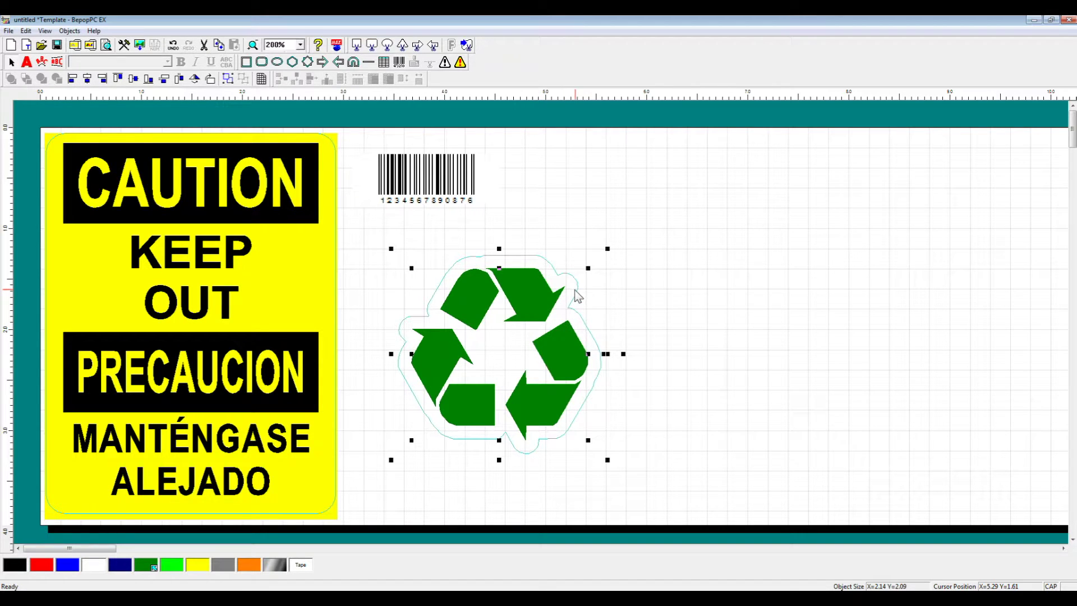
{"action": "key", "text": "Delete"}
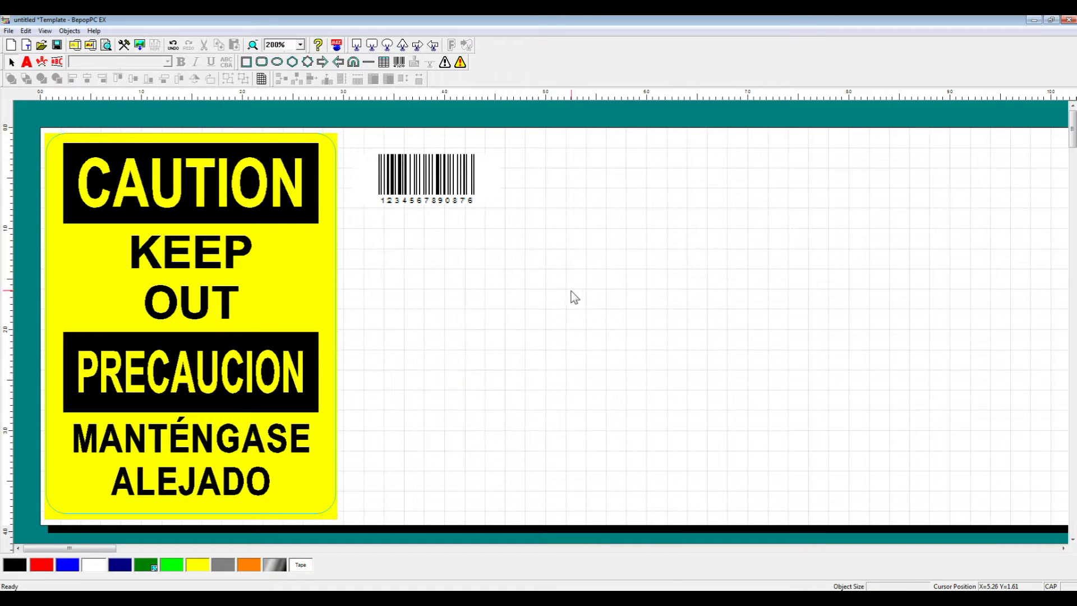
- Draw a rectangle about 1.50 by 1.20 below the barcode, with a smaller rounded rectangle overlapping its upper edge
{"action": "left_click", "coordinate": [268, 64]}
{"action": "left_click_drag", "start_coordinate": [426, 463], "coordinate": [578, 343]}
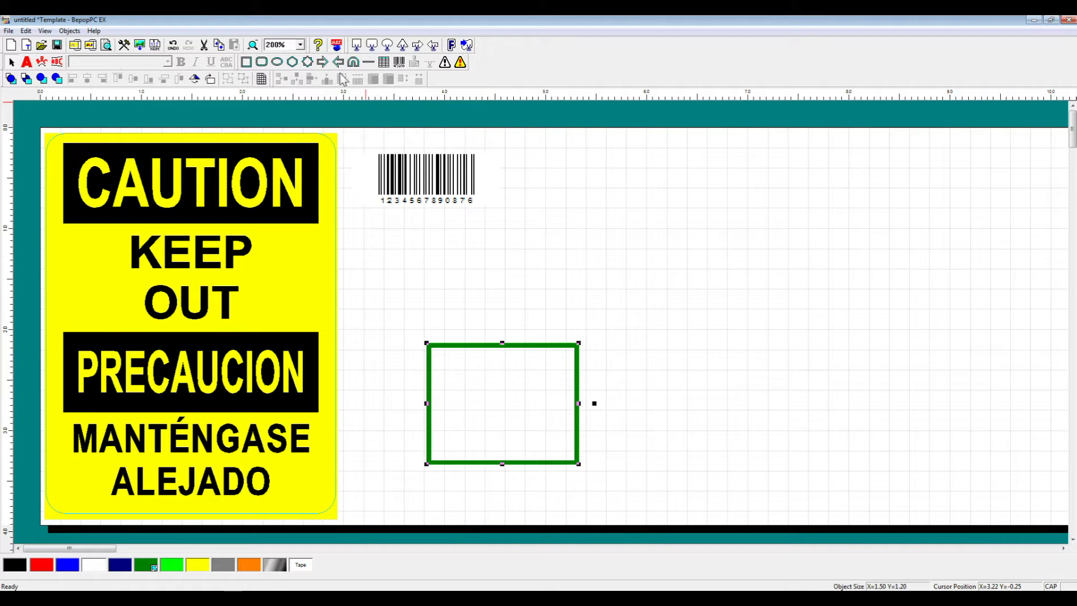
{"action": "left_click", "coordinate": [248, 62]}
{"action": "left_click_drag", "start_coordinate": [442, 364], "coordinate": [557, 313]}
{"action": "left_click_drag", "start_coordinate": [580, 377], "coordinate": [575, 371]}
- Align the rectangle and the rounded rectangle to a common vertical centerline
{"action": "left_click_drag", "start_coordinate": [488, 483], "coordinate": [429, 250]}
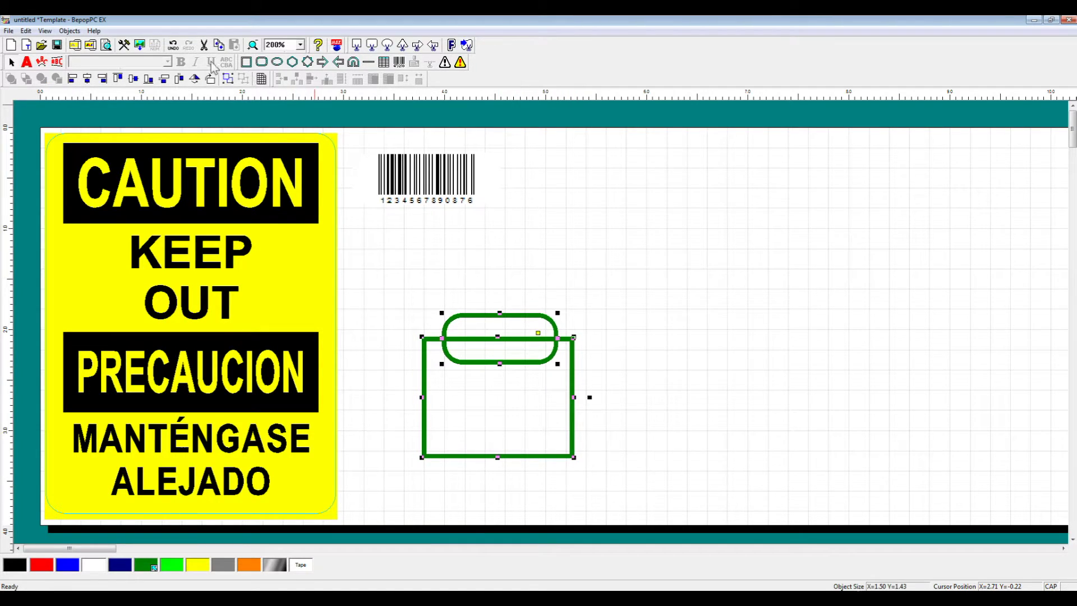
{"action": "left_click", "coordinate": [102, 79]}
{"action": "left_click", "coordinate": [87, 79]}
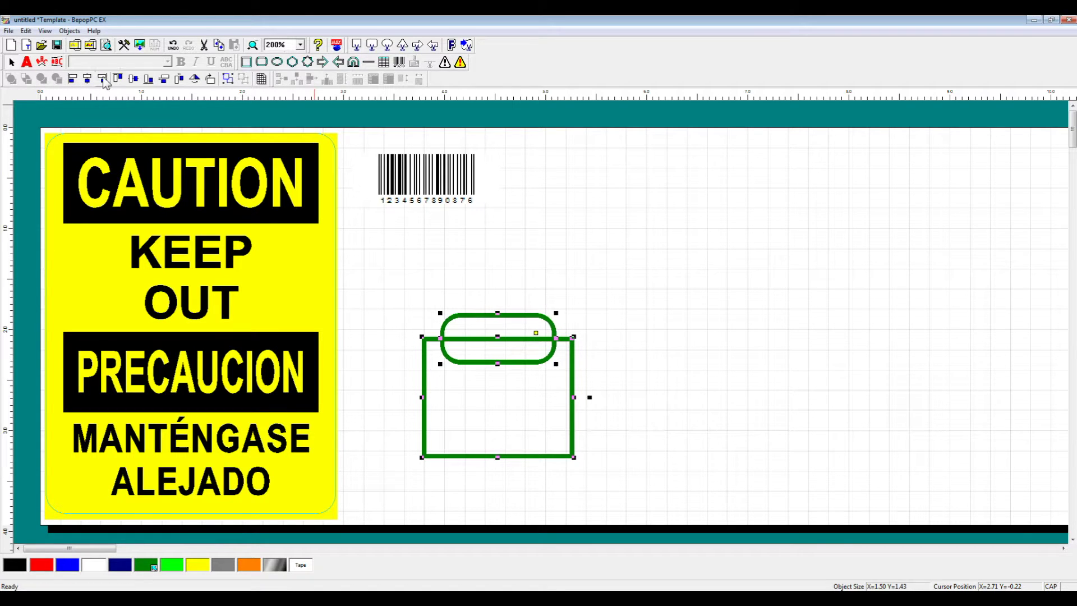
- Border both green shapes with Cut Outer Border Only, then move the outline beside them and enlarge it to about 2.95 by 2.83
{"action": "left_click", "coordinate": [452, 45]}
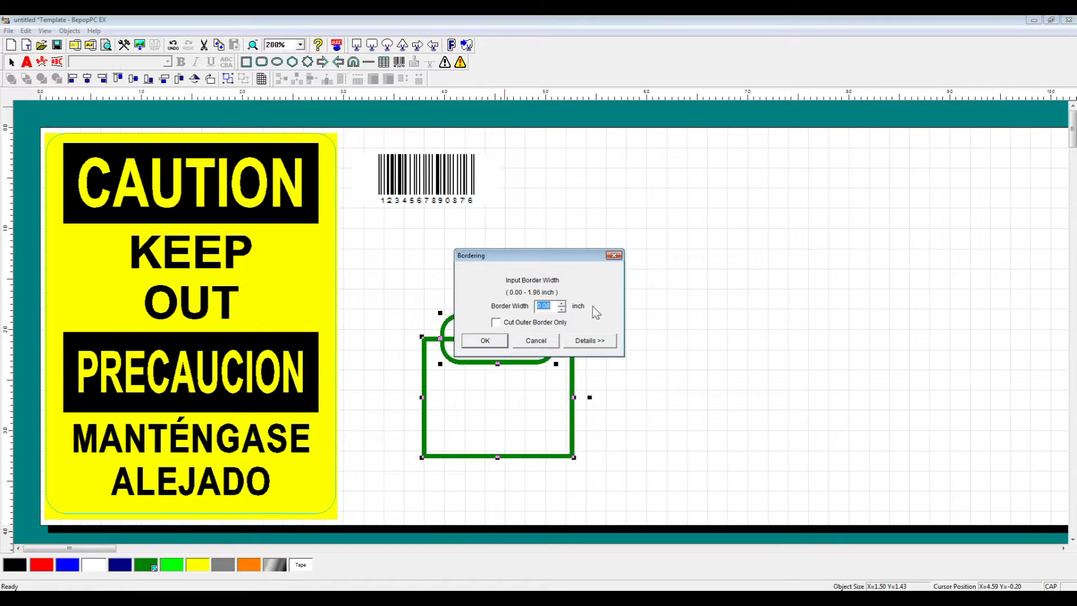
{"action": "left_click", "coordinate": [496, 322]}
{"action": "left_click", "coordinate": [485, 340]}
{"action": "left_click_drag", "start_coordinate": [566, 359], "coordinate": [774, 324]}
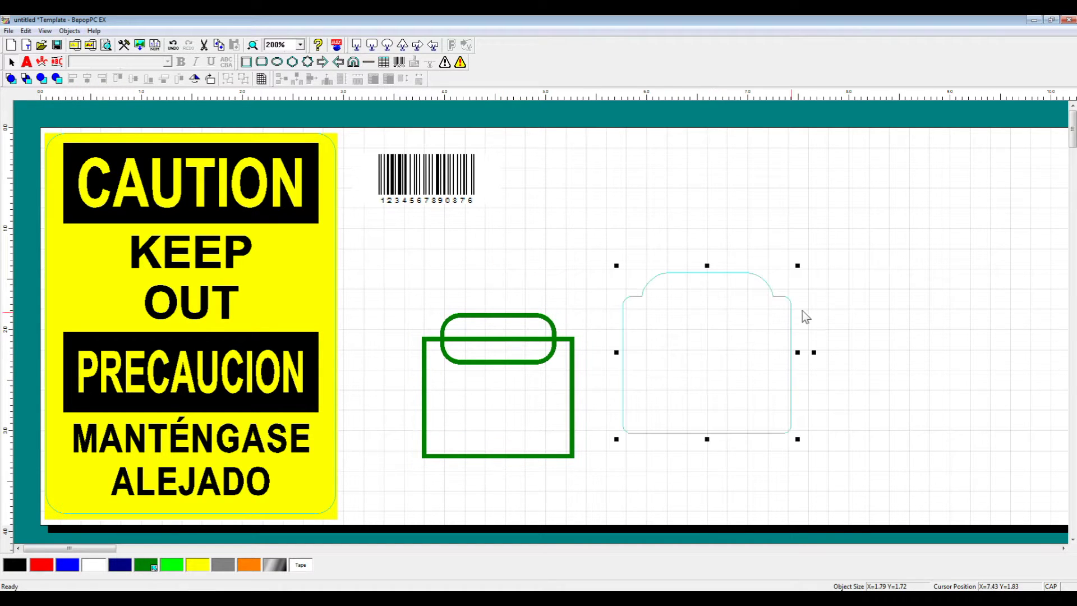
{"action": "mouse_move", "coordinate": [796, 262]}
{"action": "left_mouse_down"}
{"action": "mouse_move", "coordinate": [907, 197]}
{"action": "mouse_move", "coordinate": [894, 219]}
{"action": "left_mouse_up"}
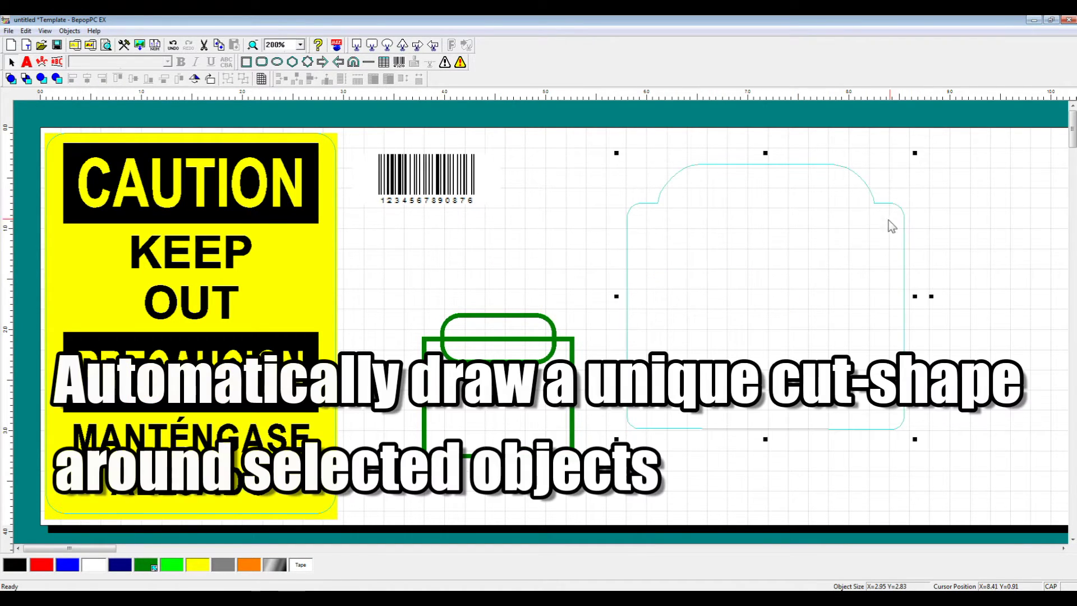
- Delete the two green shapes and shift the cut outline slightly up and to the right
{"action": "left_click", "coordinate": [423, 392]}
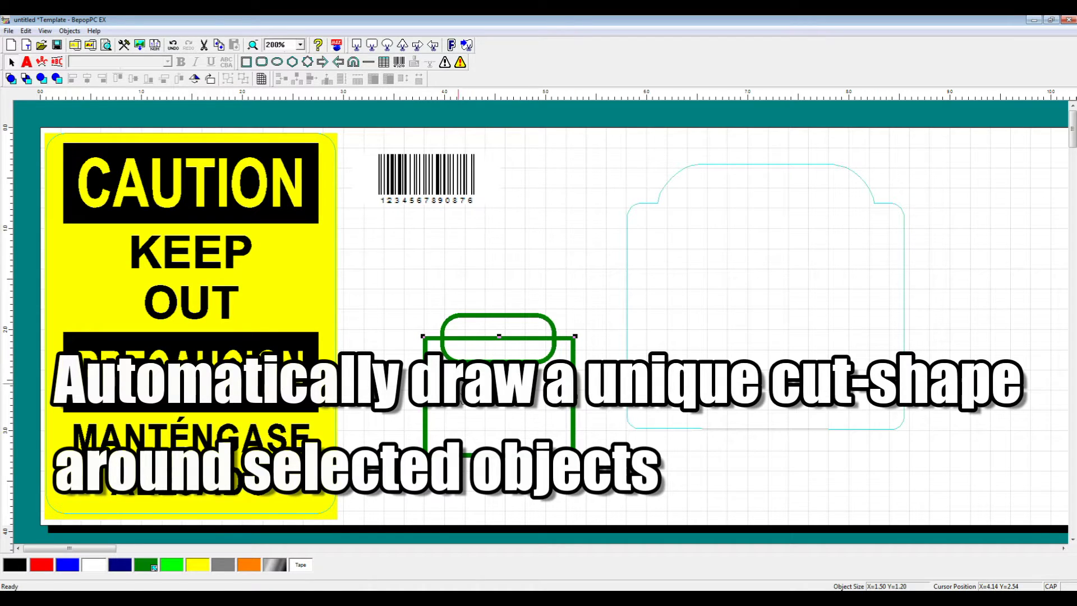
{"action": "key", "text": "Delete"}
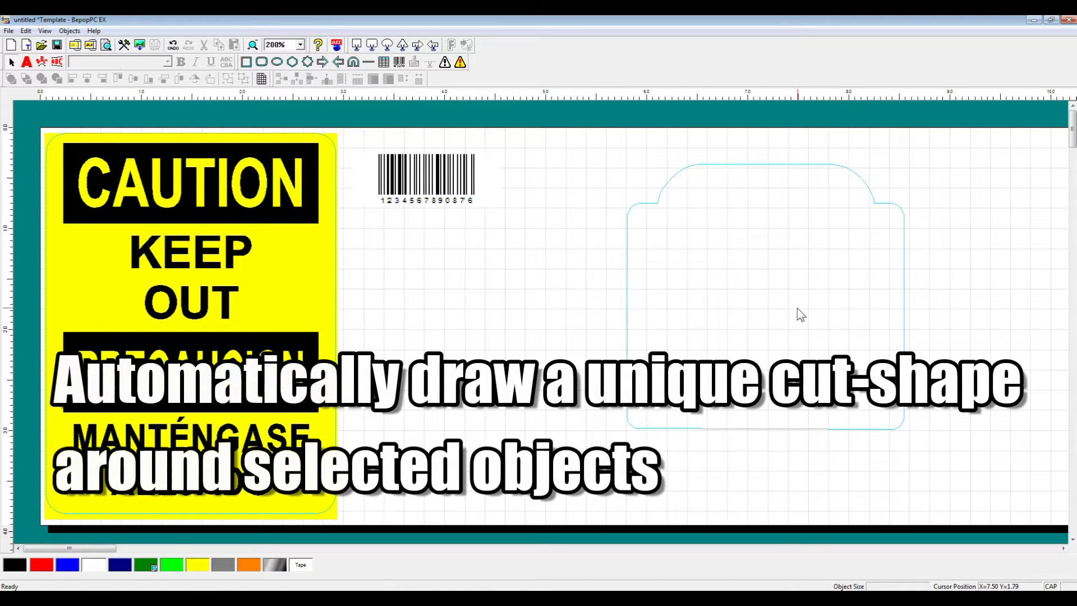
{"action": "left_click_drag", "start_coordinate": [797, 308], "coordinate": [823, 287]}
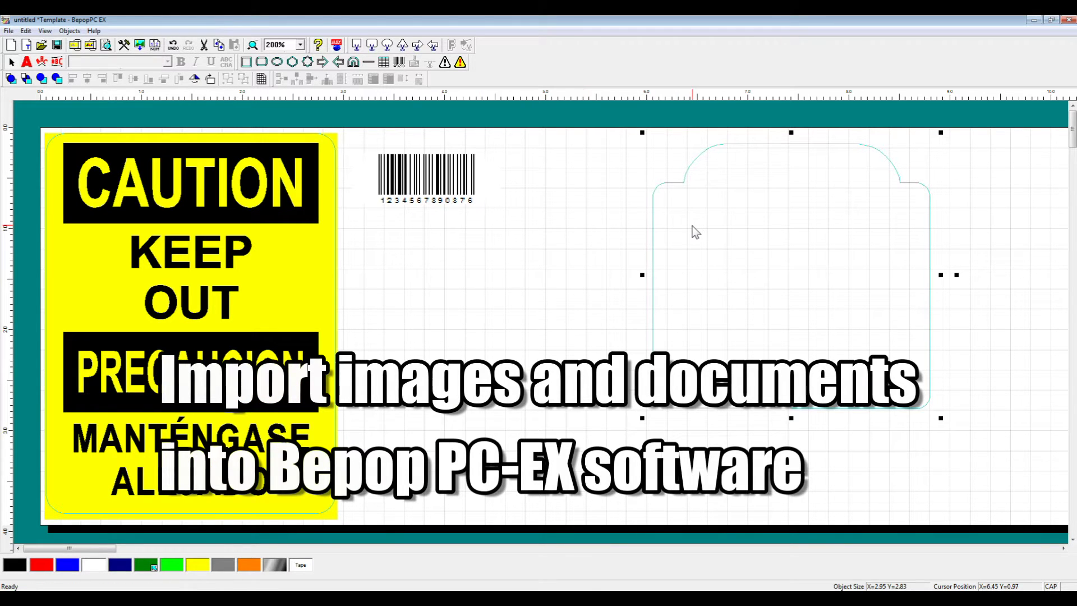
- Clear the label by deleting the cut outline, the barcode and the caution sign
{"action": "key", "text": "Delete"}
{"action": "left_click", "coordinate": [432, 175]}
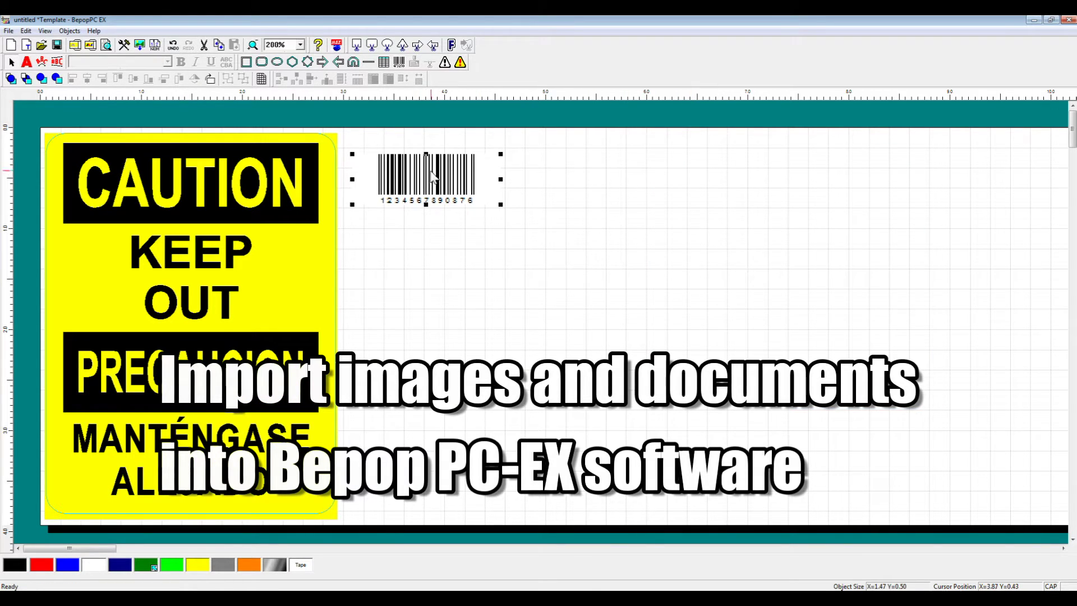
{"action": "key", "text": "Delete"}
{"action": "left_click", "coordinate": [309, 230]}
{"action": "key", "text": "Delete"}
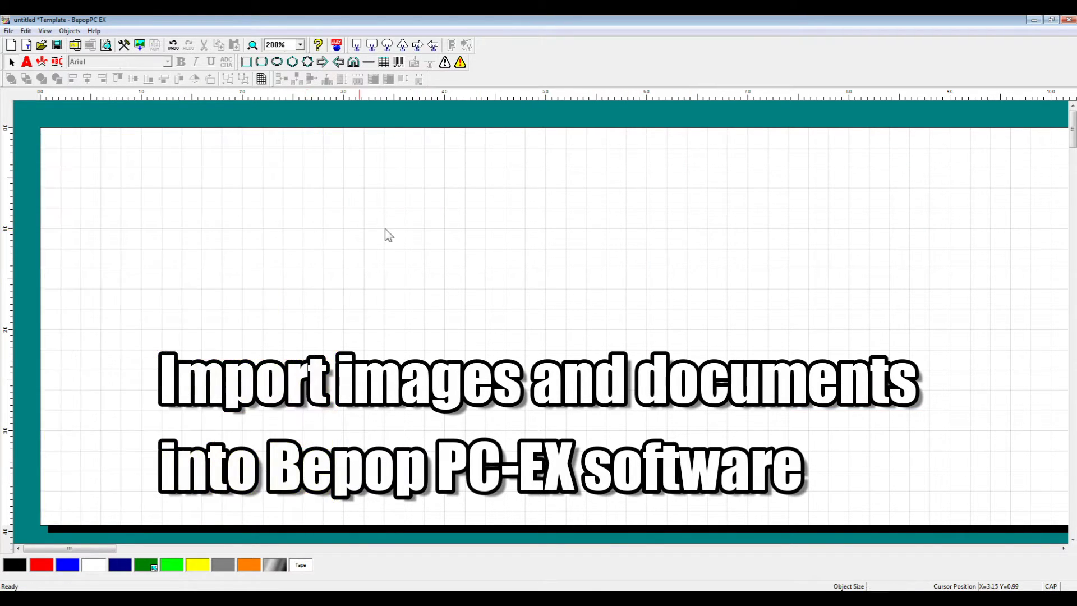
- Insert the MAX-Logo image from the Desktop, shift it slightly down and right, and delete it
{"action": "left_click", "coordinate": [140, 45]}
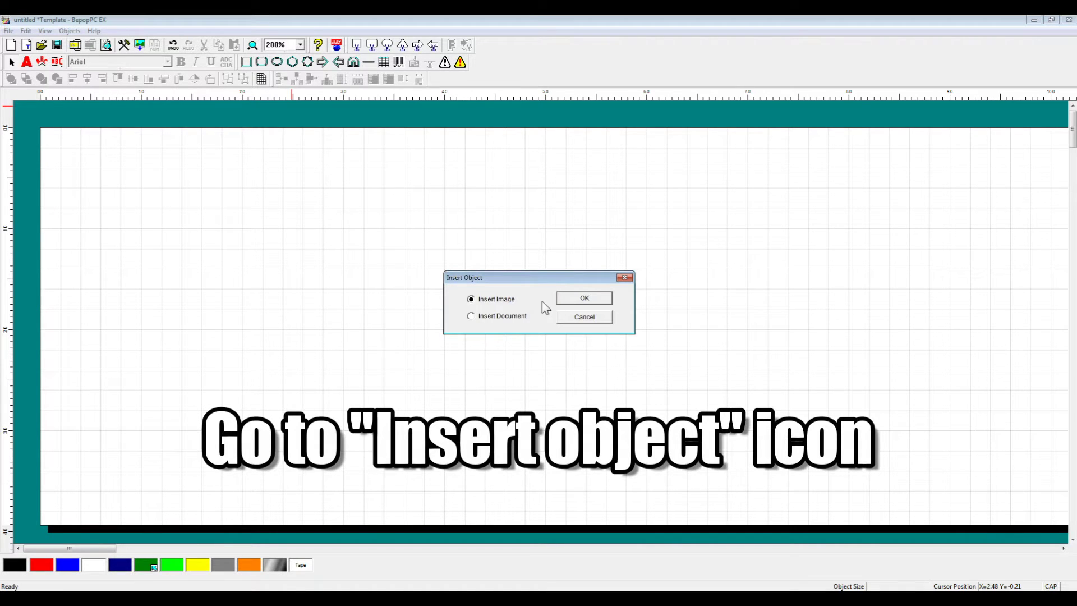
{"action": "left_click", "coordinate": [574, 304]}
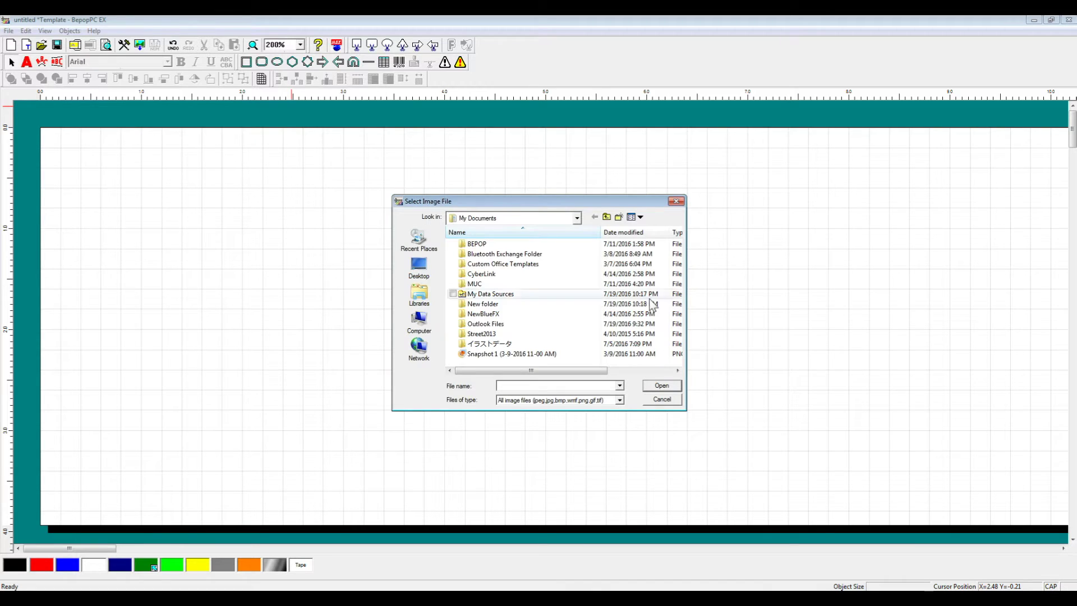
{"action": "left_click", "coordinate": [429, 271]}
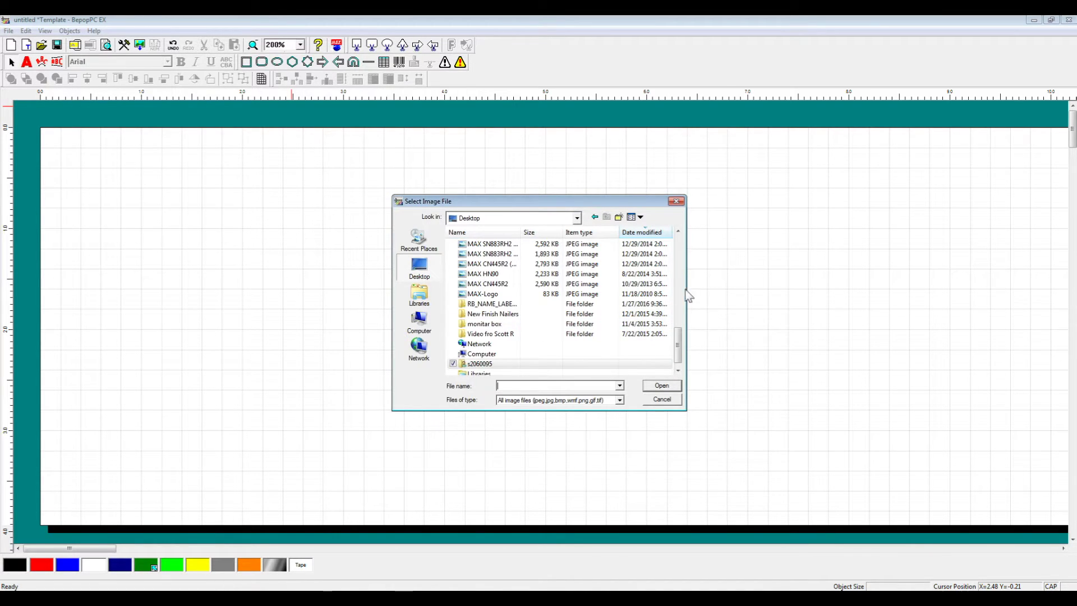
{"action": "left_click_drag", "start_coordinate": [678, 335], "coordinate": [675, 361]}
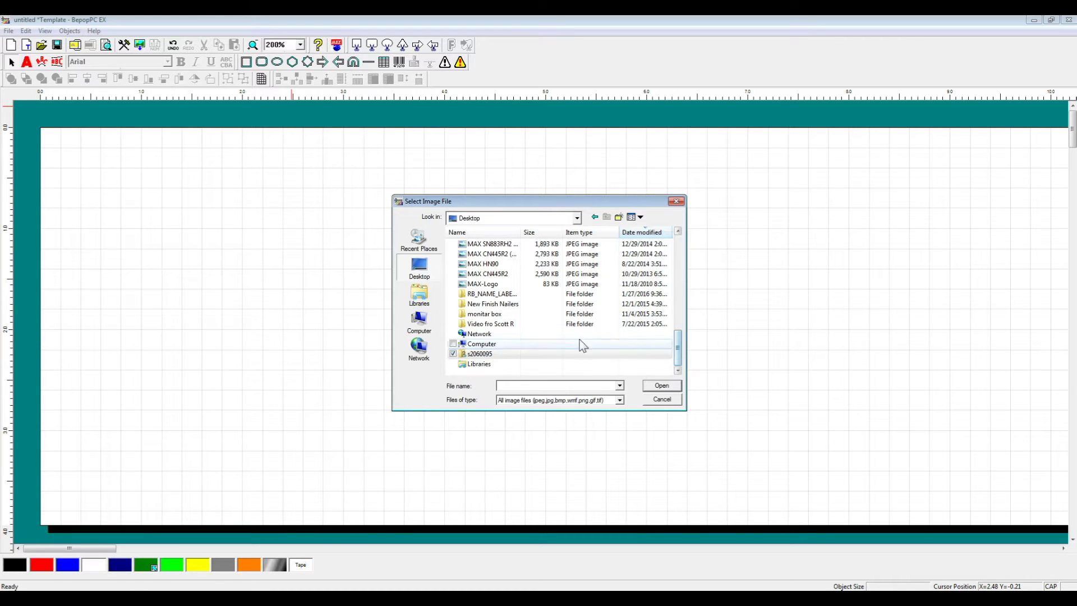
{"action": "double_click", "coordinate": [557, 287]}
{"action": "left_click_drag", "start_coordinate": [315, 234], "coordinate": [332, 247]}
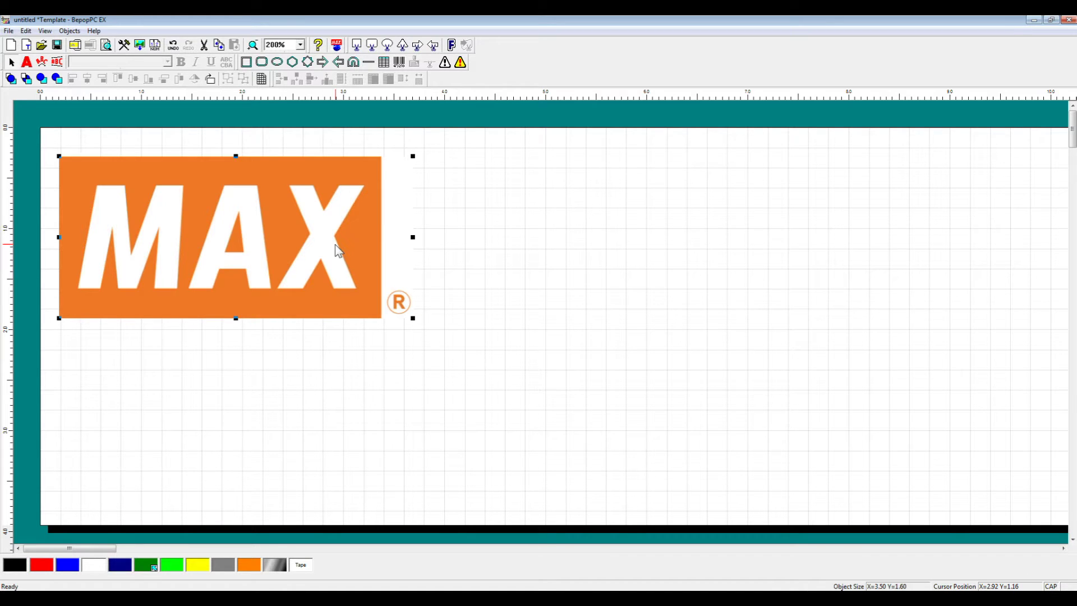
{"action": "key", "text": "Delete"}
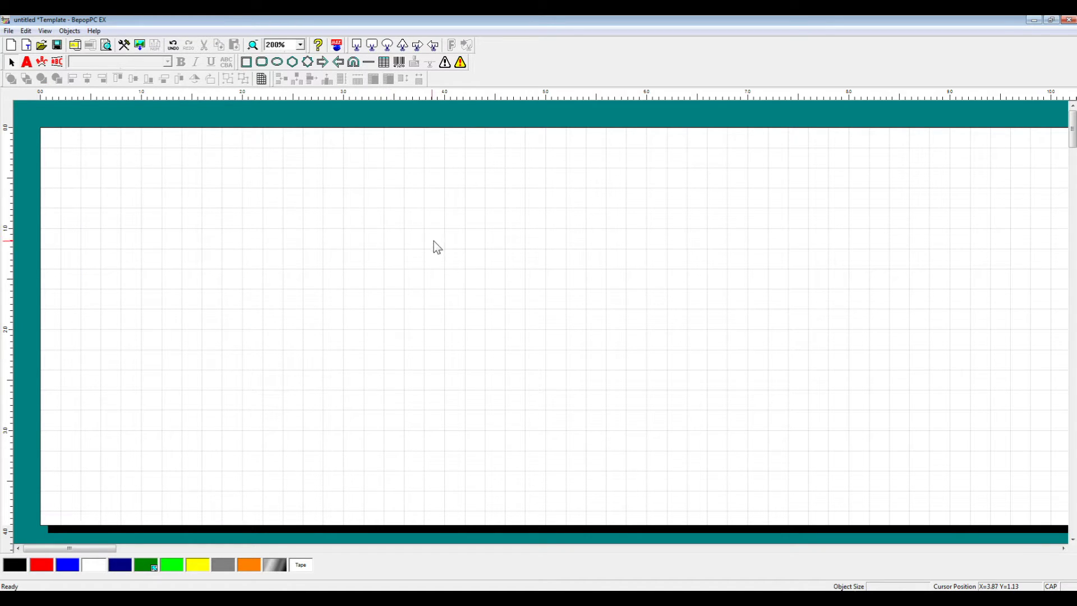
- Insert the Excel document "explanation for video" from the Documents library and position its table near the label's upper-left corner
{"action": "left_click", "coordinate": [138, 46]}
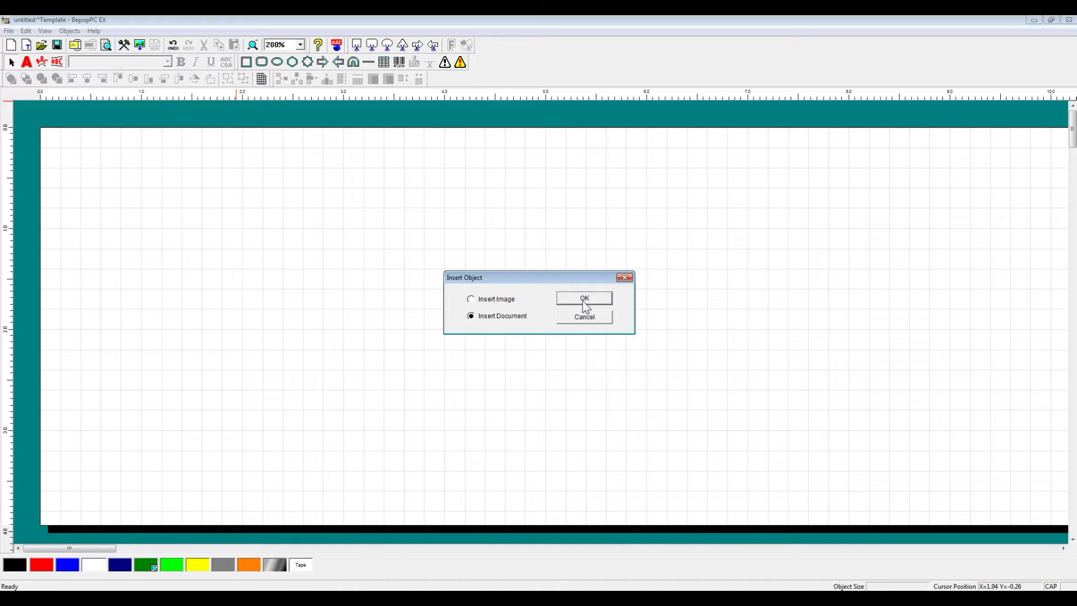
{"action": "left_click", "coordinate": [600, 306]}
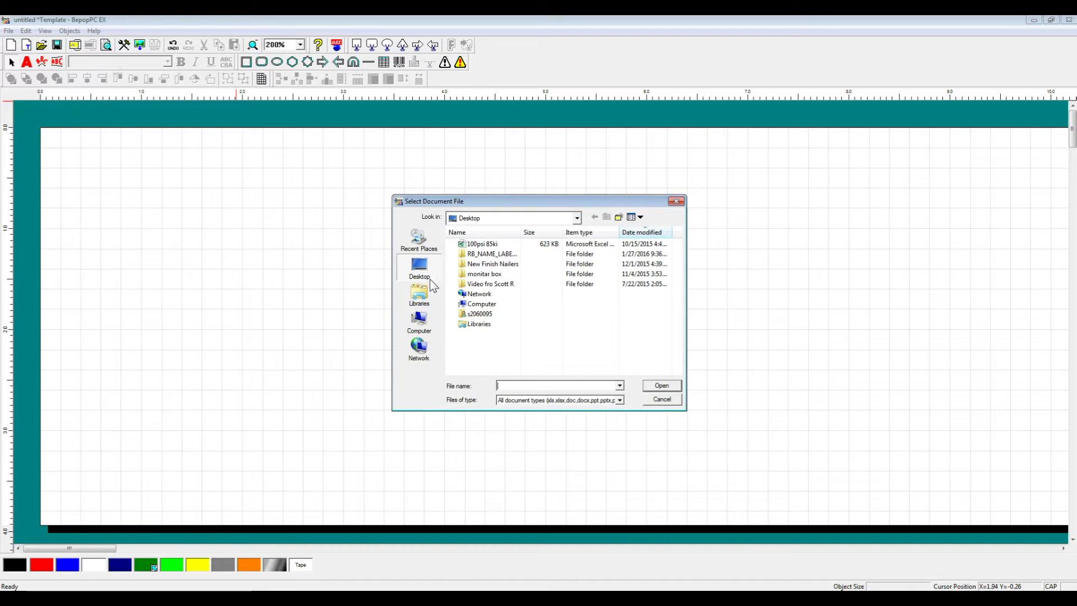
{"action": "left_click", "coordinate": [619, 401]}
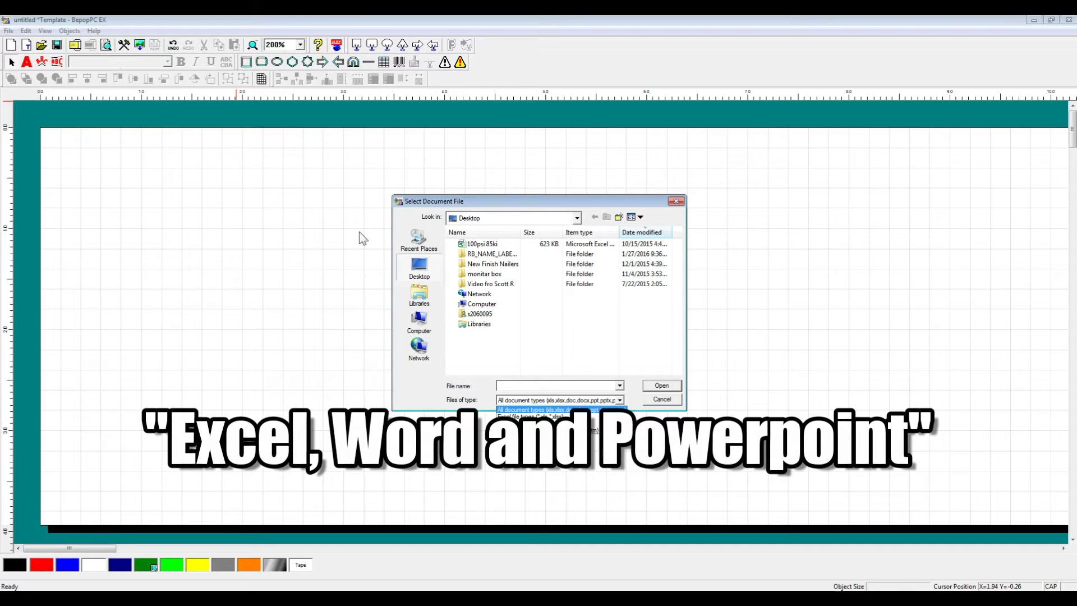
{"action": "left_click", "coordinate": [417, 302]}
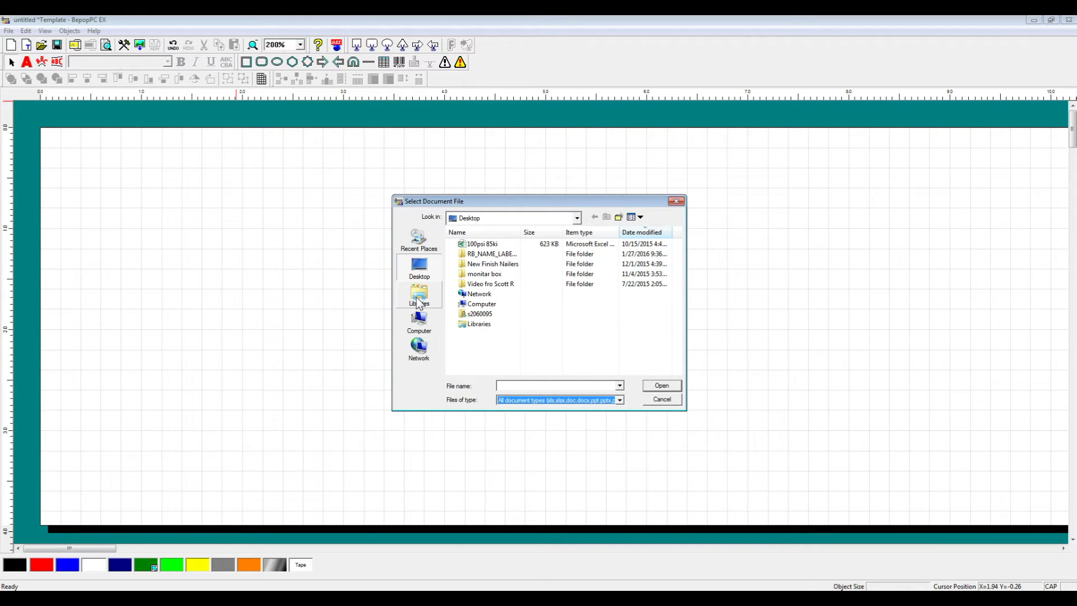
{"action": "left_click", "coordinate": [418, 303]}
{"action": "double_click", "coordinate": [499, 243]}
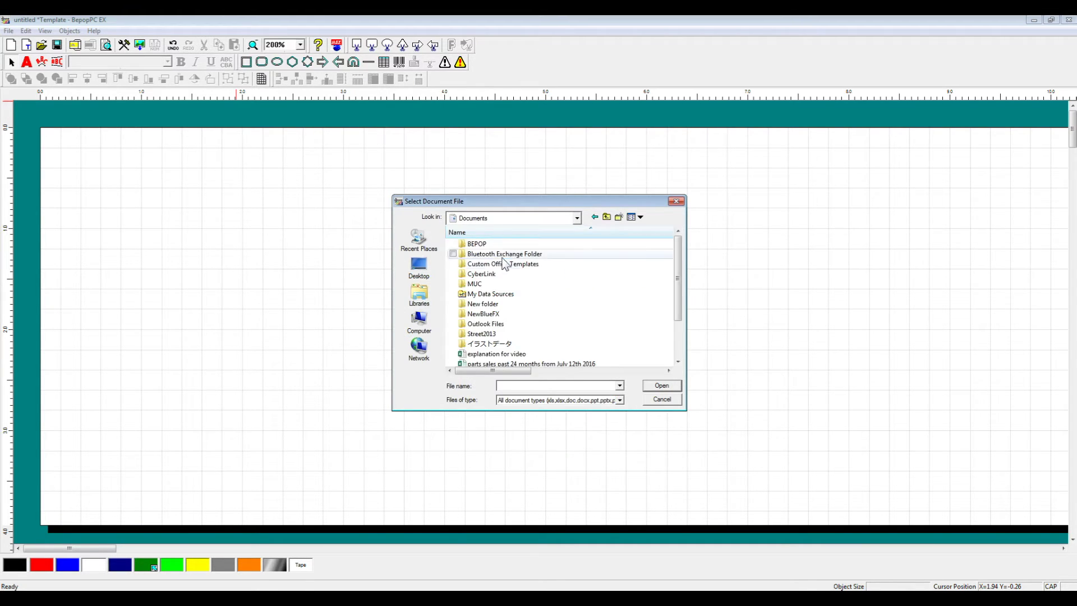
{"action": "left_click_drag", "start_coordinate": [682, 279], "coordinate": [683, 356]}
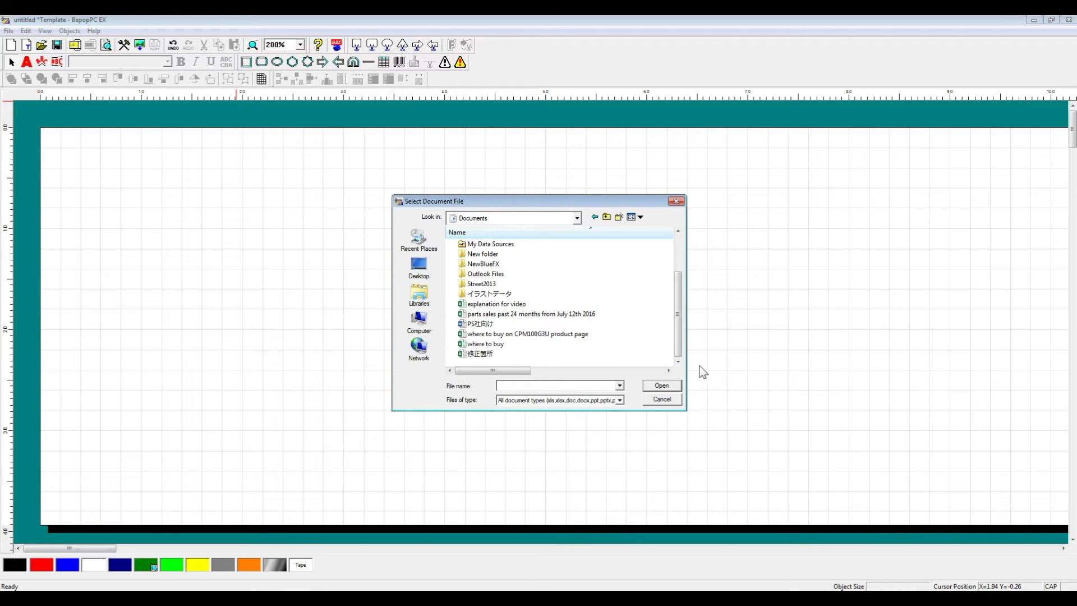
{"action": "left_click", "coordinate": [557, 305]}
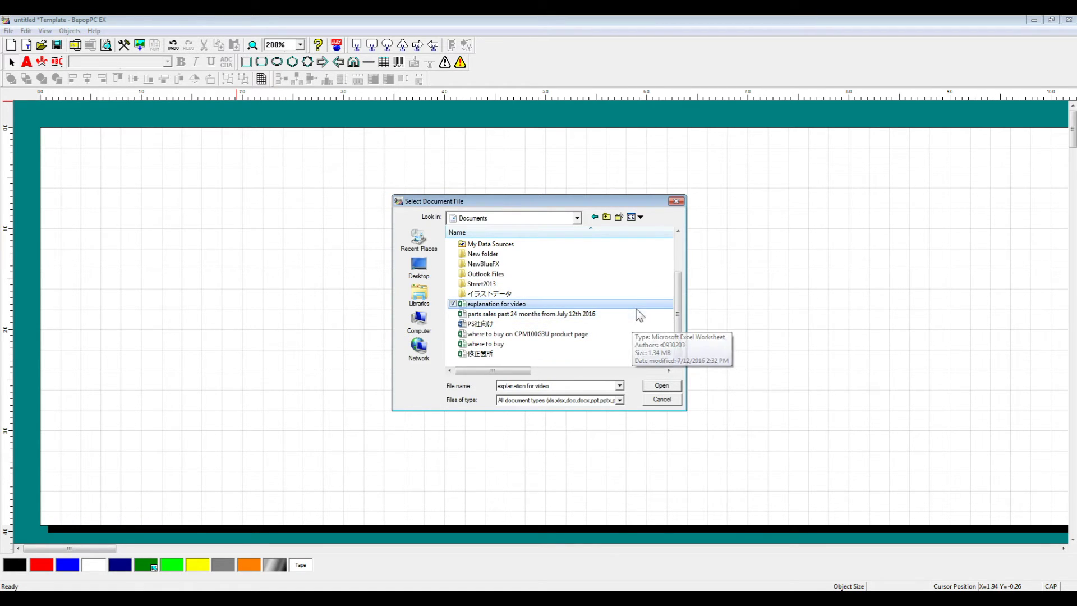
{"action": "left_click", "coordinate": [663, 387]}
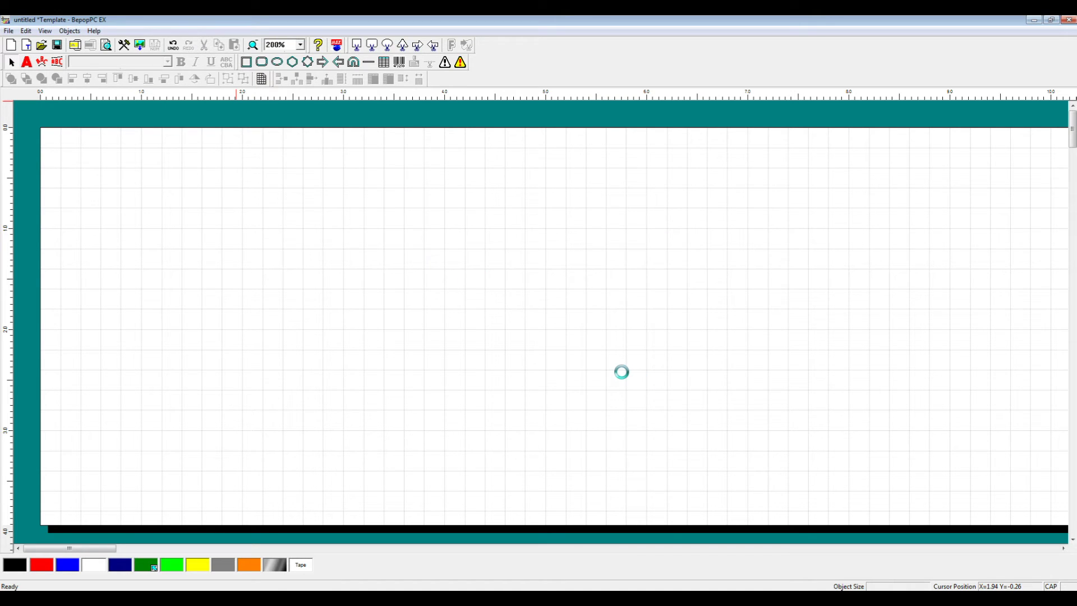
{"action": "left_click_drag", "start_coordinate": [192, 220], "coordinate": [240, 212]}
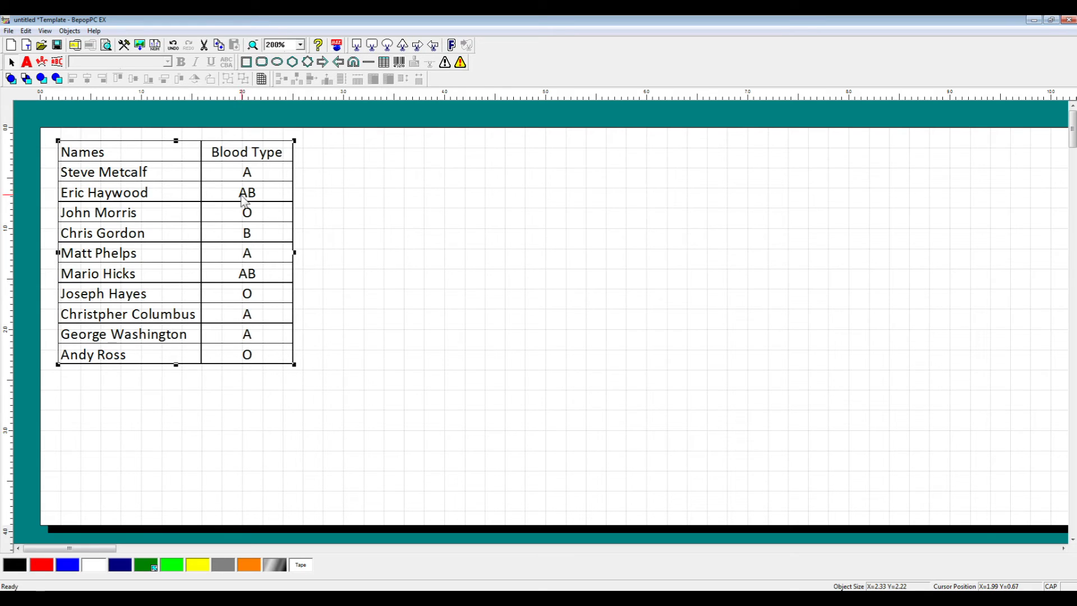
- Set the blood type in cell B2 of the embedded table to O and reposition the table in the label's upper-left area
{"action": "double_click", "coordinate": [244, 195]}
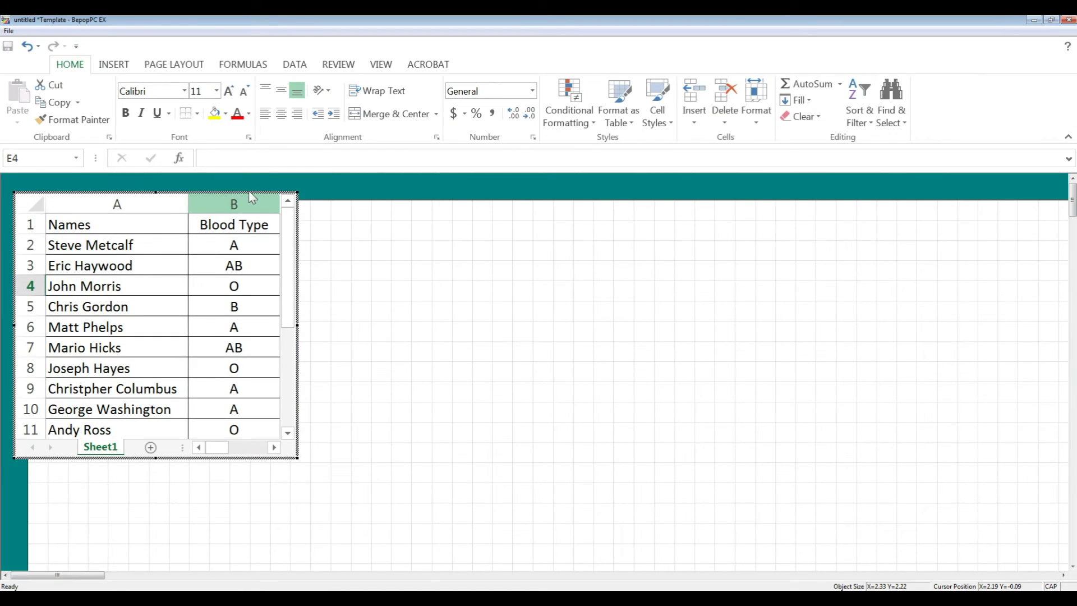
{"action": "left_click_drag", "start_coordinate": [271, 193], "coordinate": [321, 232]}
{"action": "left_click", "coordinate": [306, 275]}
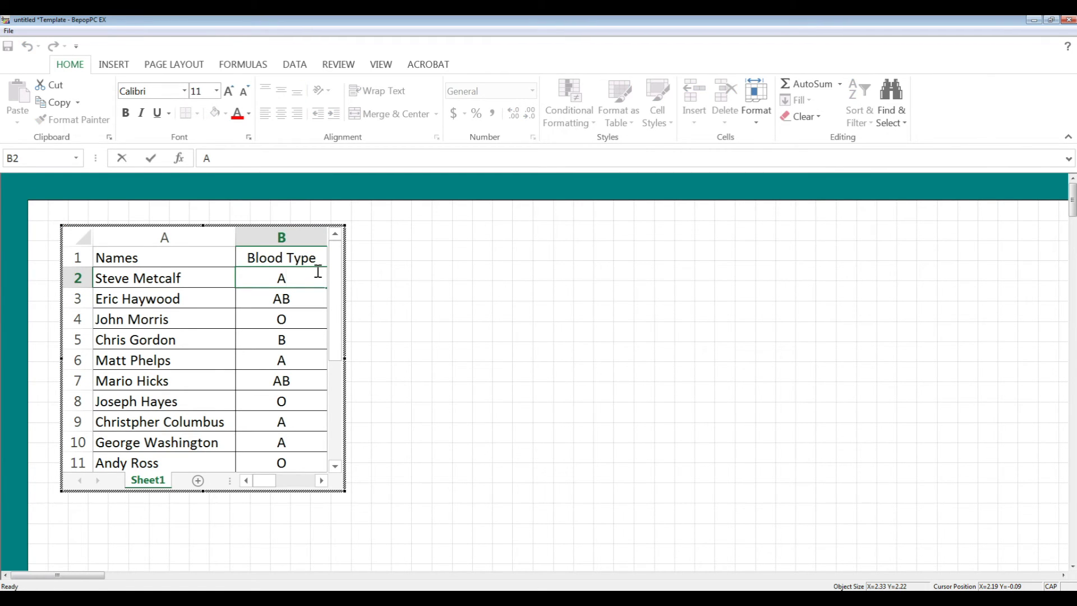
{"action": "key", "text": "BackSpace"}
{"action": "type", "text": "O"}
{"action": "left_click", "coordinate": [530, 331]}
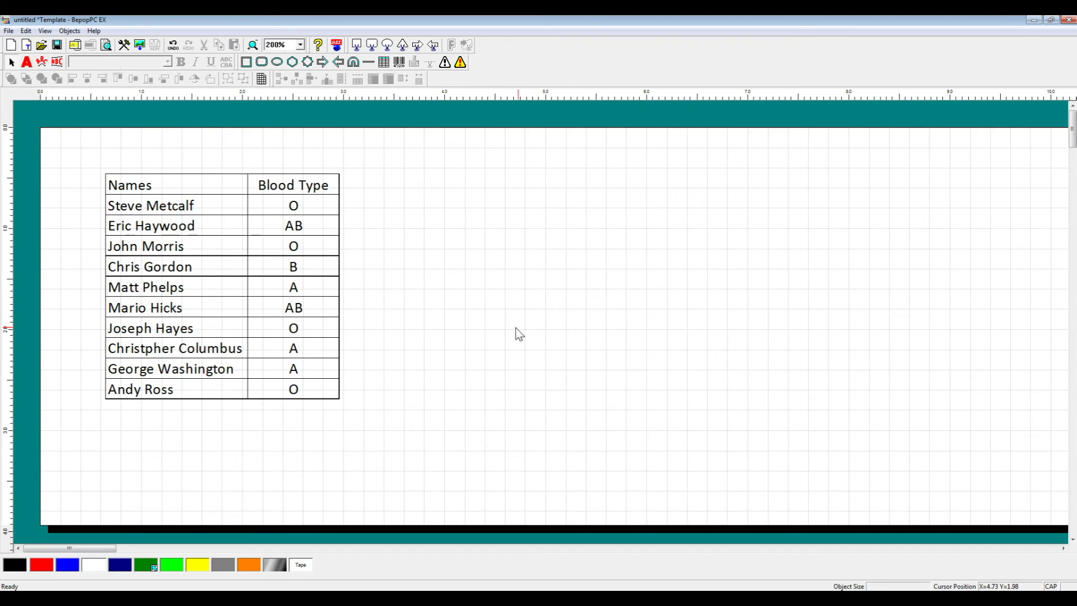
{"action": "left_click_drag", "start_coordinate": [267, 238], "coordinate": [222, 201]}
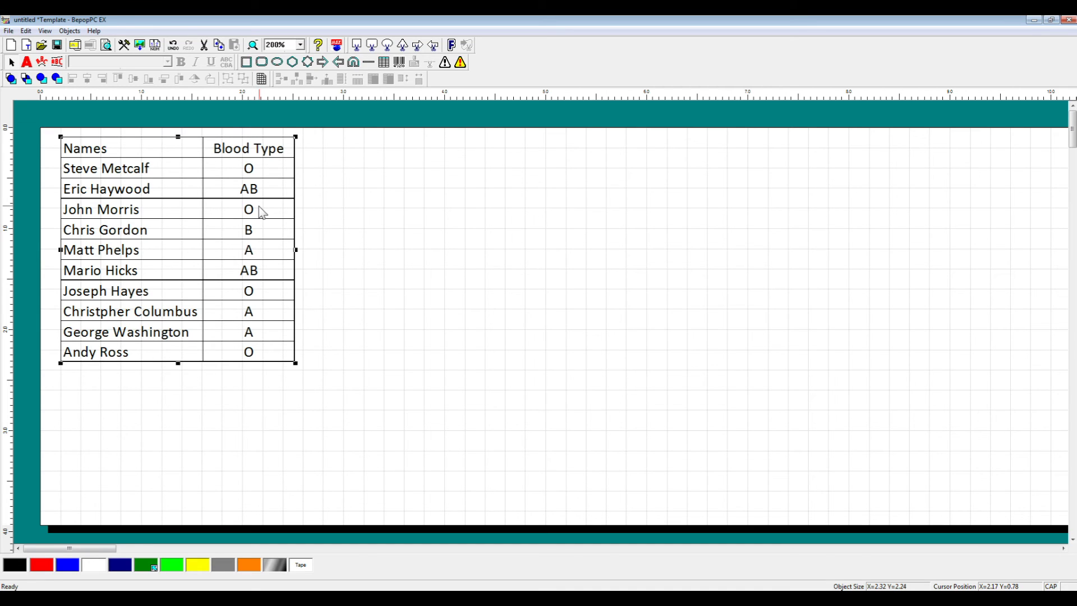
{"action": "left_click_drag", "start_coordinate": [203, 190], "coordinate": [260, 197]}
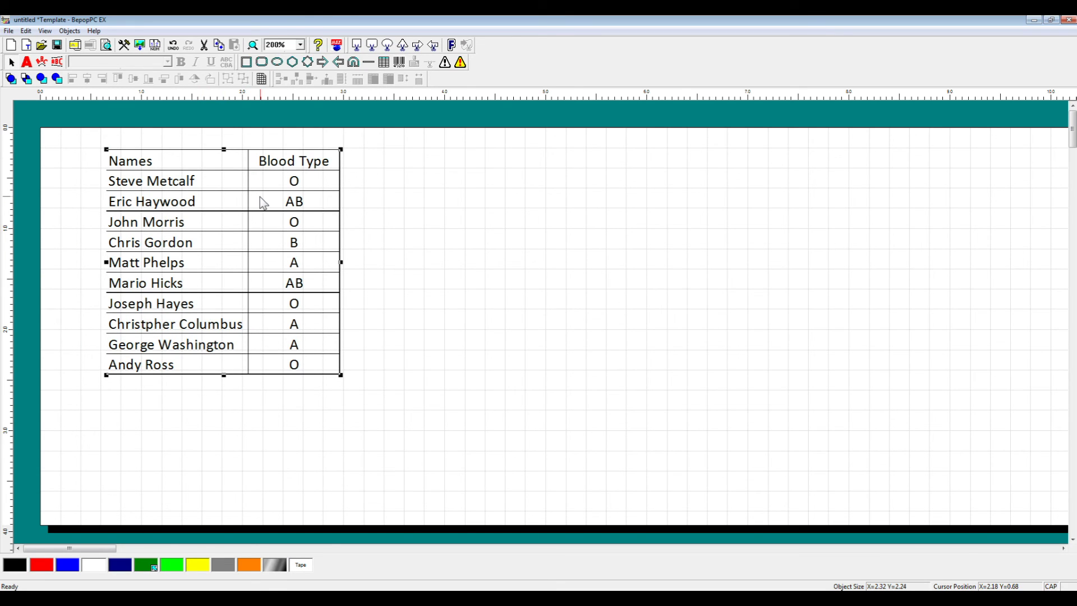